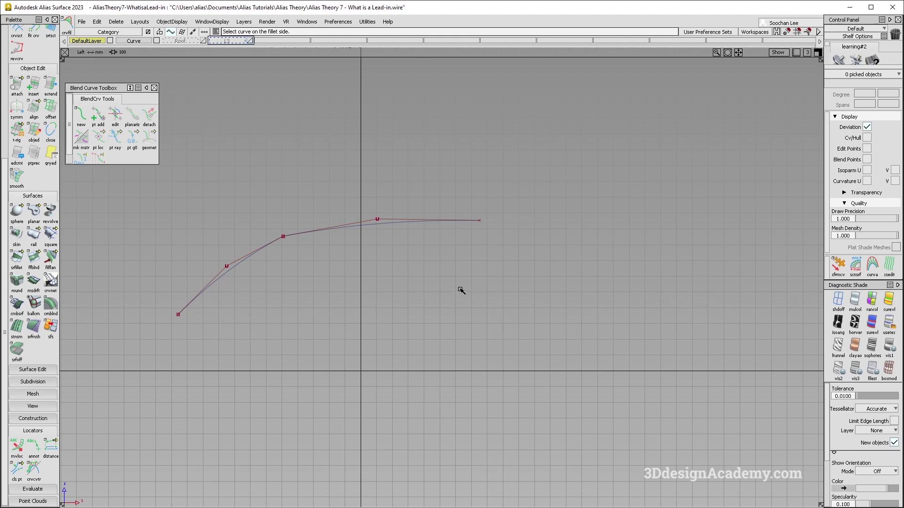
Step: Create a chord fillet with G2 curvature and a chordal length of 600 between the two adjoining curves
mouse_move(379, 297)
middle_mouse_down("alt+shift")
mouse_move(393, 304)
mouse_move(374, 288)
middle_mouse_up("alt+shift")
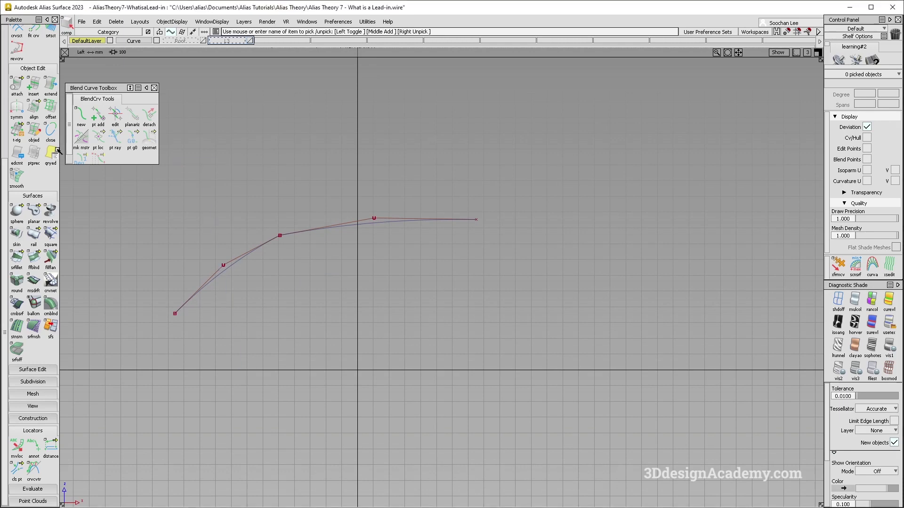
scroll(20, 101, "up", 5)
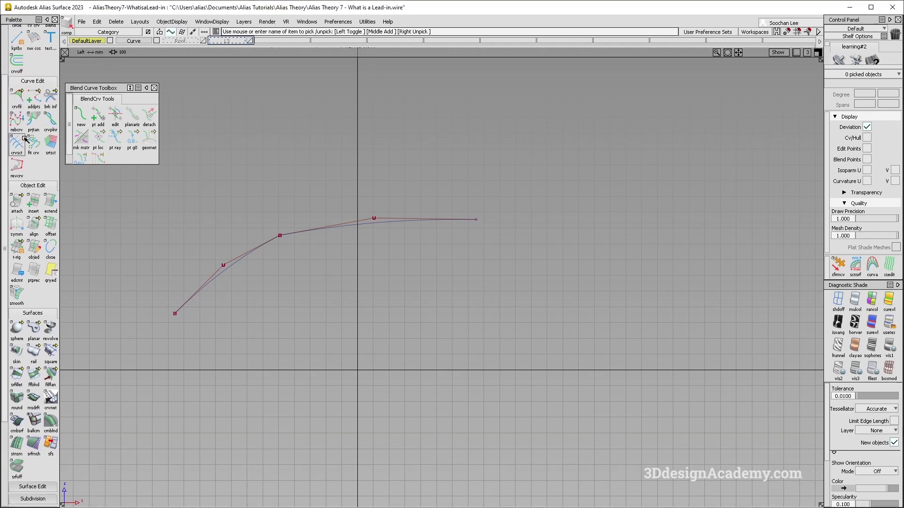
left_click(19, 106)
left_click(259, 247)
left_click(303, 232)
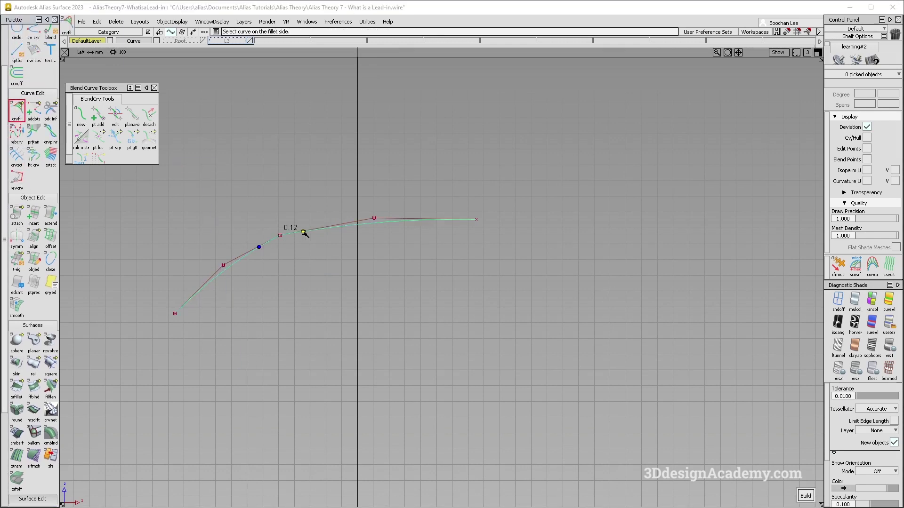
middle_click_drag(279, 293, 322, 301, "alt+shift")
left_click_drag(329, 359, 322, 238, "ctrl+shift")
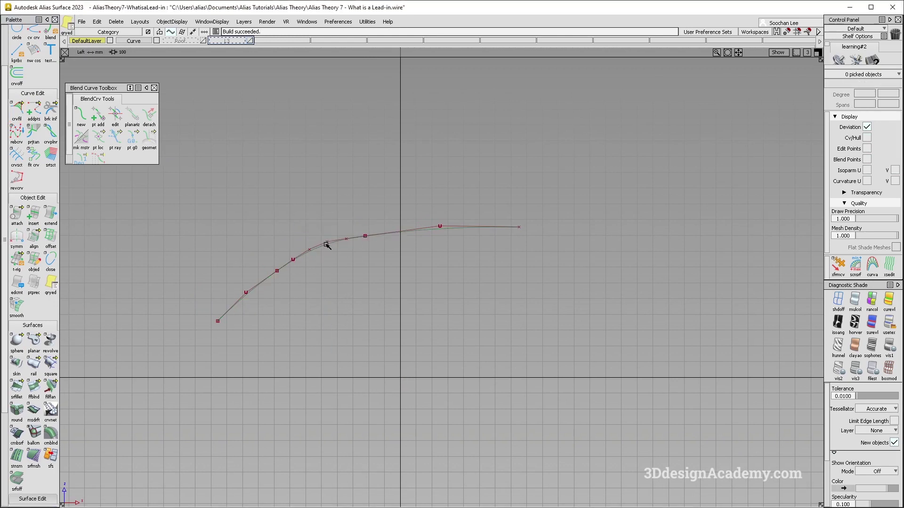
Step: Open the fillet's construction settings to check its section type and chordal length
left_click(326, 244)
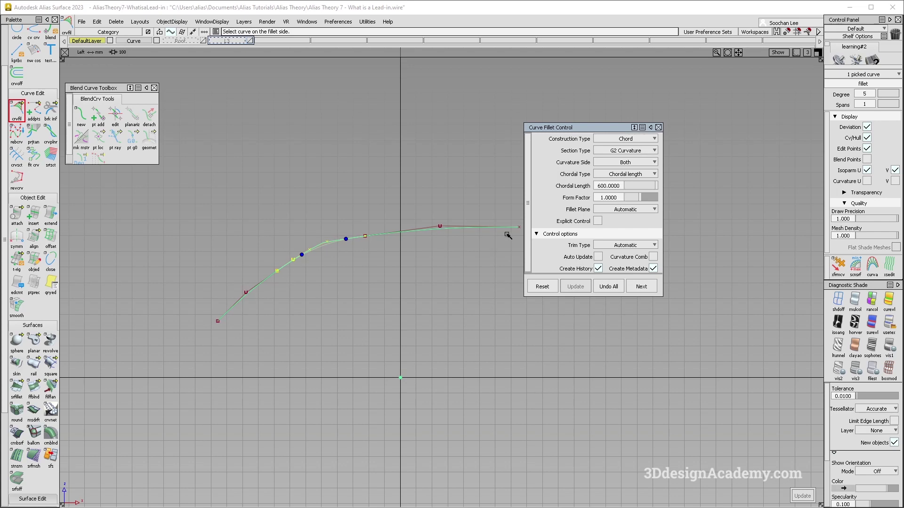
left_click_drag(318, 318, 325, 286, "ctrl+shift")
middle_click_drag(341, 284, 314, 300, "alt+shift")
left_click_drag(253, 348, 252, 320, "ctrl+shift")
Step: Add curve curvature locators to the fillet and both adjoining curves
scroll(19, 412, "down", 5)
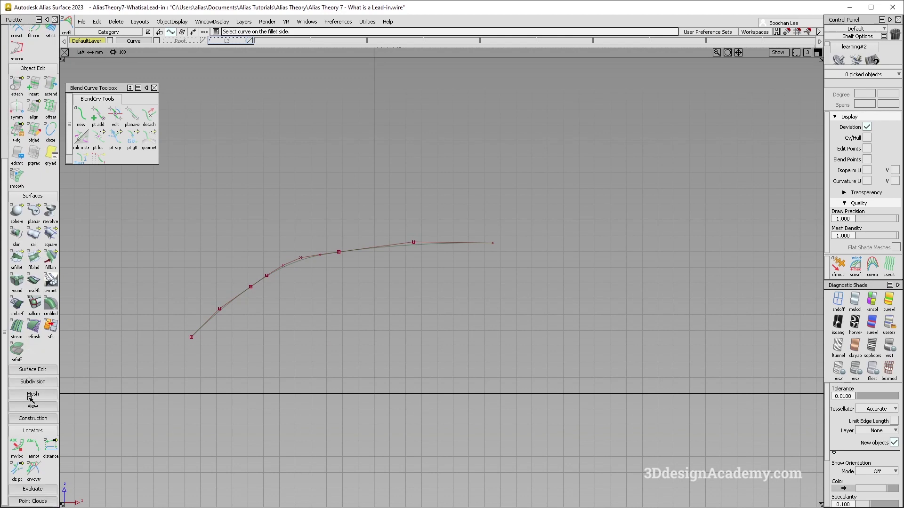
left_click(34, 471)
left_click(247, 294)
left_click(362, 251)
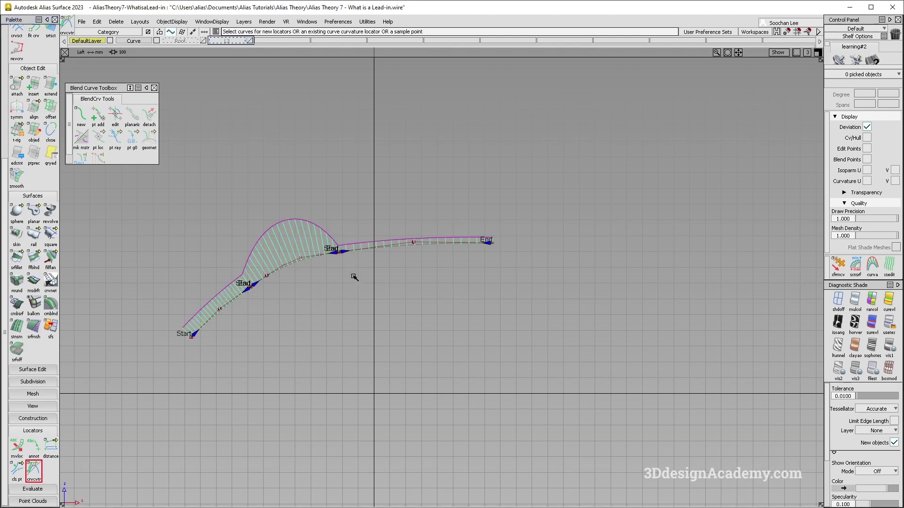
Step: Examine the curvature comb where the fillet meets the two adjoining curves
middle_click_drag(322, 271, 324, 278, "alt+shift")
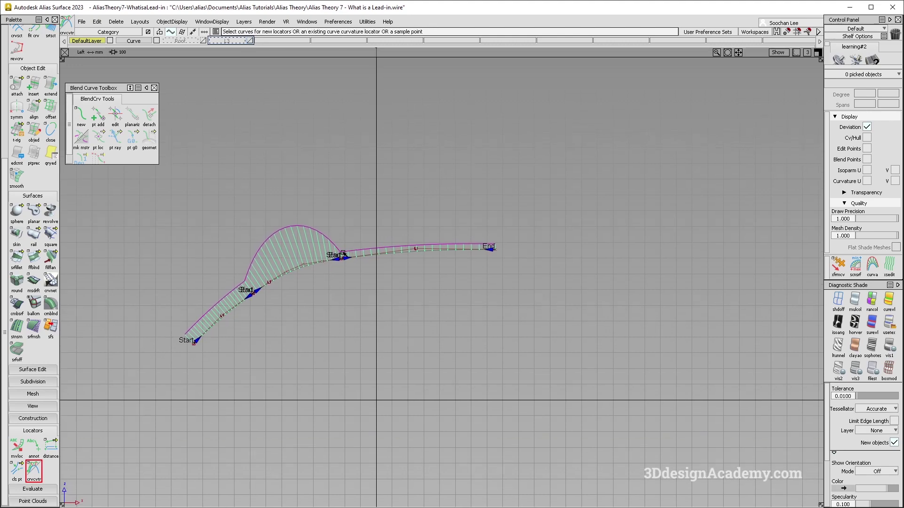
right_click_drag(340, 254, 245, 341, "alt+shift")
middle_click_drag(78, 433, 407, 311, "alt+shift")
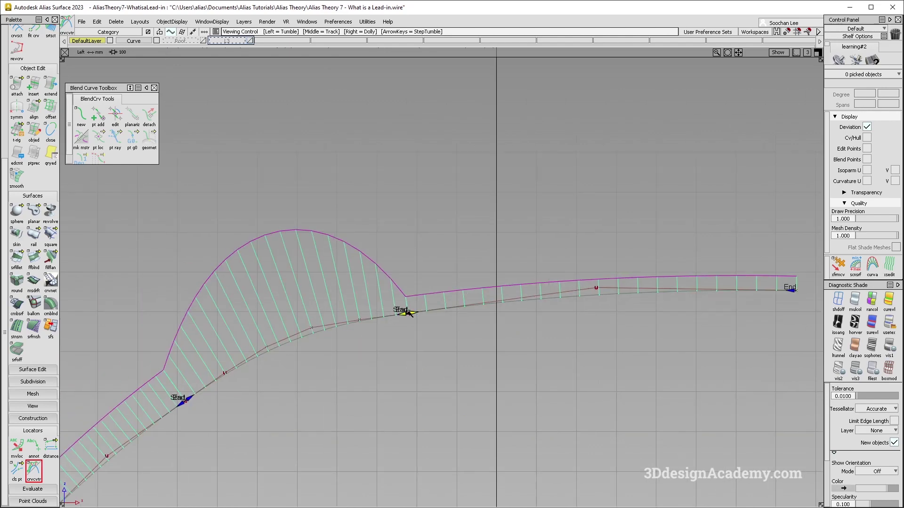
right_click_drag(389, 316, 431, 333, "alt+shift")
middle_click_drag(431, 333, 347, 305, "alt+shift")
left_click_drag(369, 311, 384, 396, "ctrl+shift")
right_click_drag(239, 303, 248, 297, "alt+shift")
middle_click_drag(286, 332, 271, 303, "alt+shift")
Step: Remove the curvature combs and turn off the CV and hull display of the three curves
left_click_drag(193, 274, 222, 299, "ctrl+shift")
left_click_drag(211, 284, 250, 331)
left_click_drag(199, 212, 216, 303, "ctrl+shift")
mouse_move(199, 212)
left_mouse_down("ctrl+shift")
mouse_move(299, 267)
mouse_move(389, 382)
left_mouse_up("ctrl+shift")
left_click_drag(334, 283, 337, 369, "ctrl+shift")
right_click_drag(363, 350, 308, 300, "ctrl+shift")
left_click_drag(277, 169, 349, 204, "ctrl+shift")
left_click_drag(207, 207, 430, 329)
right_click_drag(415, 281, 349, 324, "ctrl+shift")
left_click_drag(375, 188, 380, 244, "ctrl+shift")
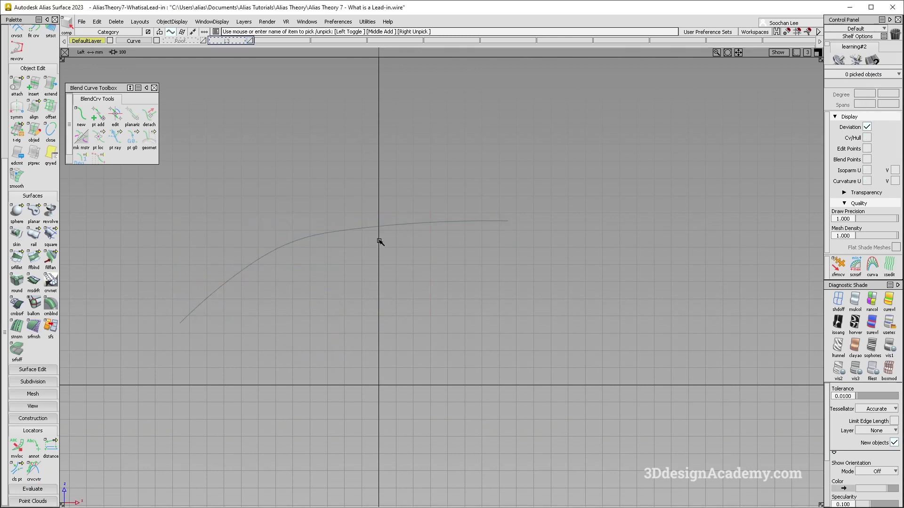
Step: Pick the three curves and turn their CV and hull display back on
left_click_drag(188, 198, 327, 264)
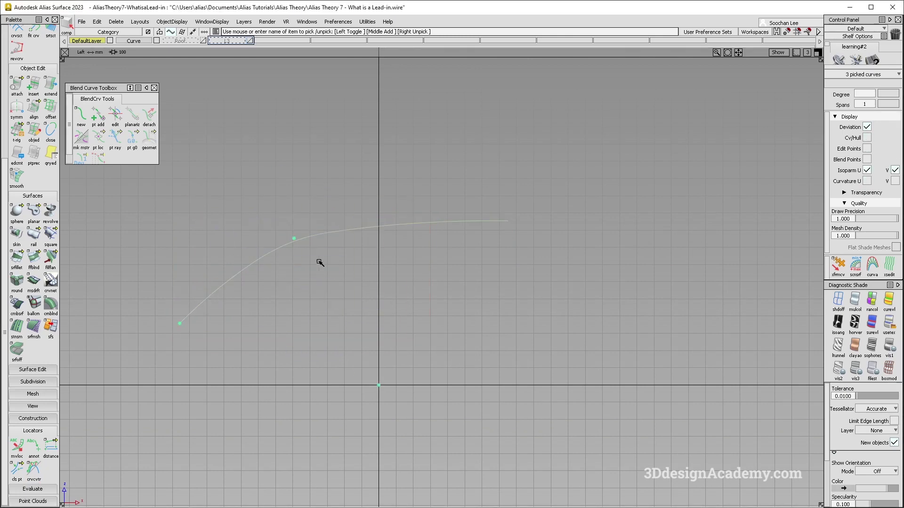
right_click_drag(383, 298, 369, 313, "alt+shift")
middle_click_drag(369, 312, 367, 314, "alt+shift")
left_click_drag(274, 406, 277, 442, "ctrl+shift")
middle_click_drag(305, 305, 296, 325, "alt+shift")
left_click_drag(196, 265, 206, 286, "ctrl+shift")
Step: Duplicate the two primary curves without the fillet and place the copies to the right of the originals
left_click(226, 300)
left_click(395, 245)
right_click_drag(423, 254, 409, 274, "alt+shift")
middle_click_drag(410, 274, 359, 278, "alt+shift")
key("ctrl+c")
key("ctrl+v")
right_click_drag(394, 317, 367, 250, "ctrl+shift")
middle_click_drag(354, 260, 507, 291)
left_click_drag(374, 256, 439, 257, "ctrl+shift")
Step: Create a blend curve bridging the gap between the two copied curves
left_click(82, 115)
left_click_drag(509, 237, 470, 235, "ctrl+alt")
left_click_drag(466, 273, 486, 345, "ctrl+shift")
right_click_drag(473, 245, 505, 223, "alt+shift")
middle_click_drag(505, 223, 411, 222, "alt+shift")
left_click_drag(354, 283, 385, 363, "ctrl+shift")
Step: Add curve curvature locators to all curves of both the blended copy and the original filleted set
left_click(37, 474)
left_click(339, 298)
left_click(380, 269)
left_click(441, 256)
middle_click_drag(256, 296, 287, 254, "alt+shift")
left_click(253, 237)
left_click(281, 217)
left_click(362, 198)
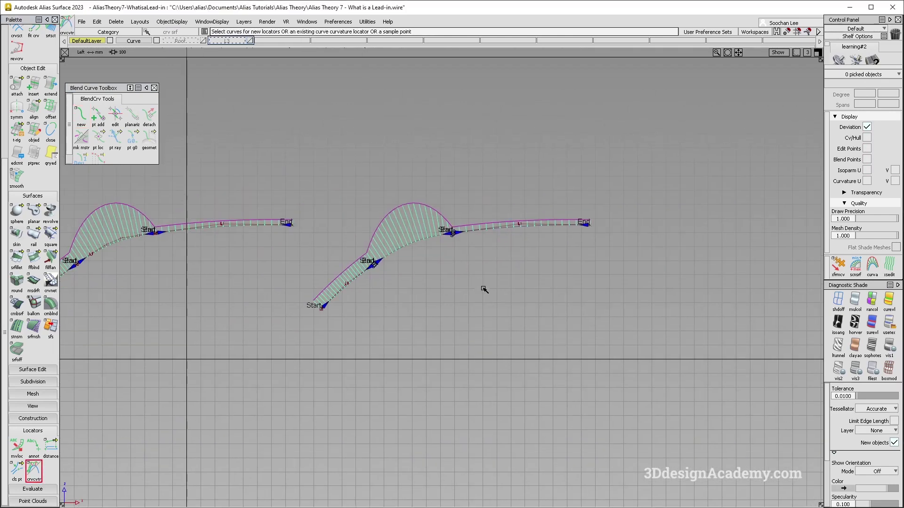
Step: Slide the middle CV of the upper copied curve along its hull toward the blend to form a lead-in
left_click_drag(511, 246, 541, 242, "ctrl+shift")
right_click_drag(469, 231, 560, 222, "alt+shift")
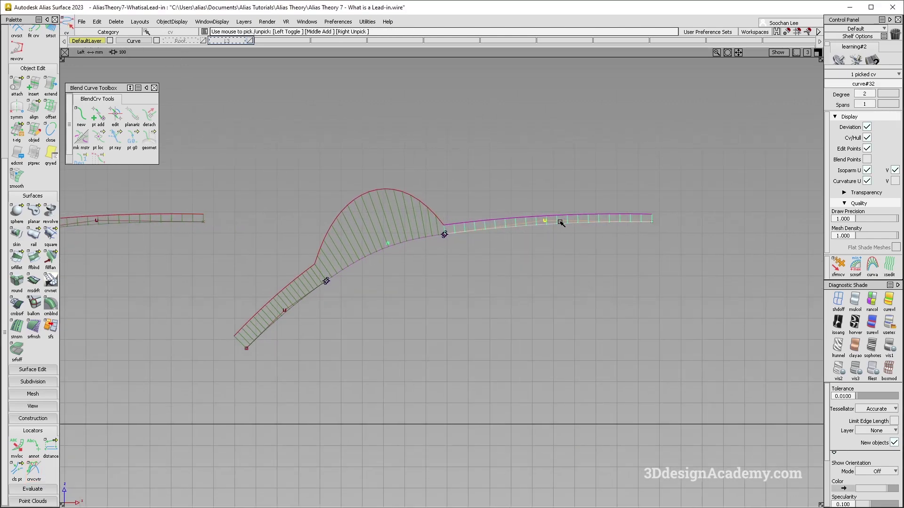
middle_click_drag(645, 268, 628, 280, "alt+shift")
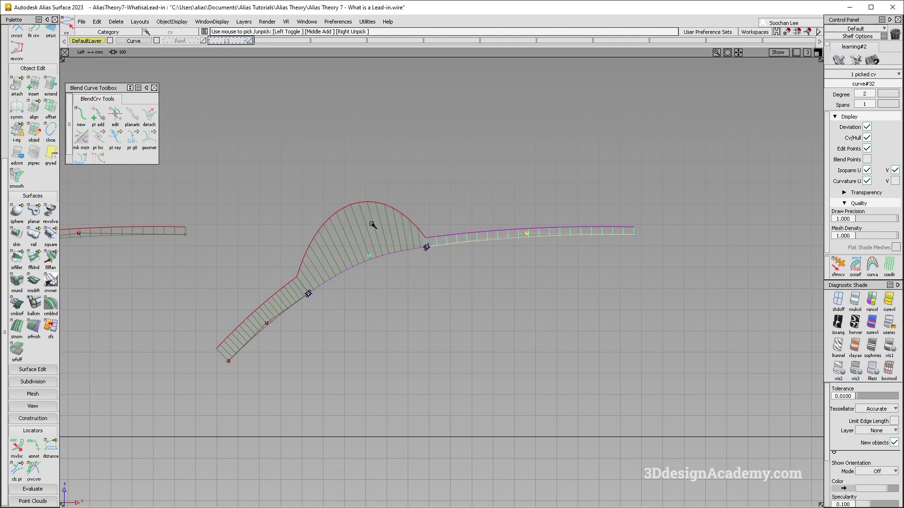
left_click(836, 266)
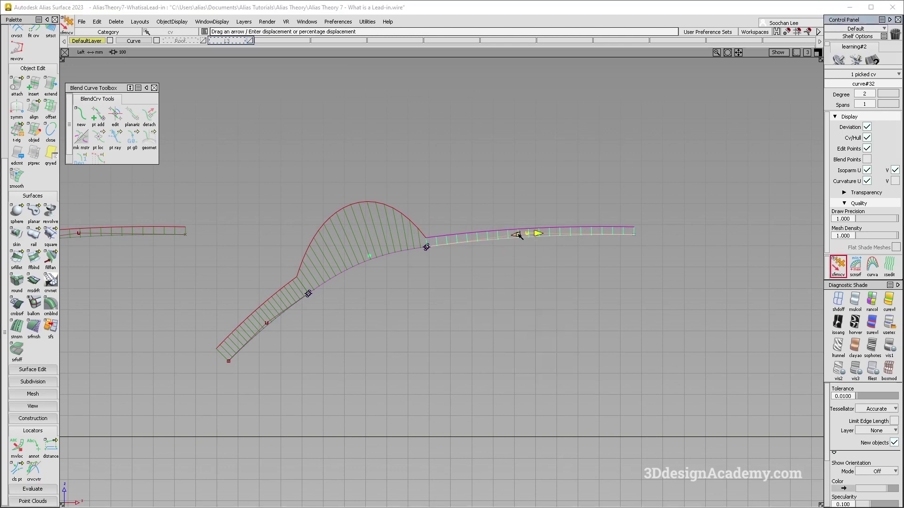
right_click(518, 235)
right_click(538, 286)
left_click_drag(518, 236, 440, 247)
left_click_drag(558, 249, 524, 269)
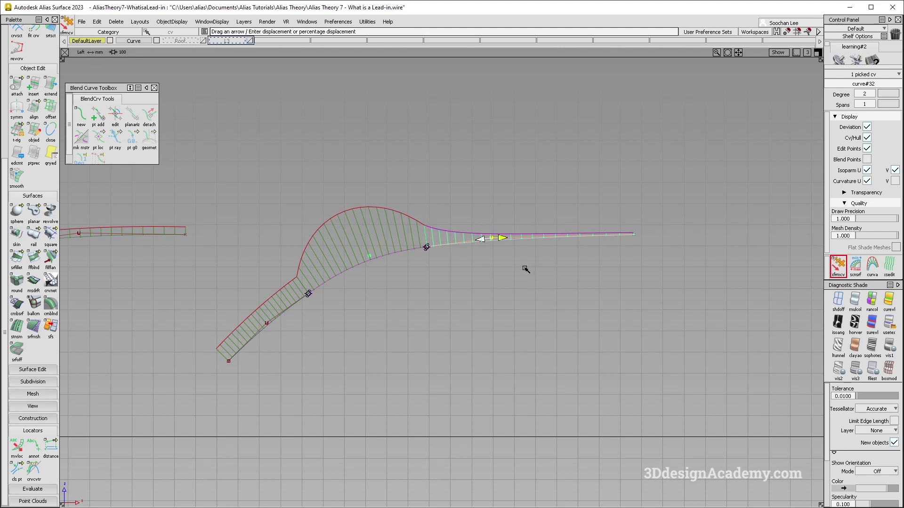
Step: Slide the middle CV of the lower copied curve along its hull toward the blend
middle_click_drag(285, 314, 325, 303, "alt+shift")
left_click(305, 313)
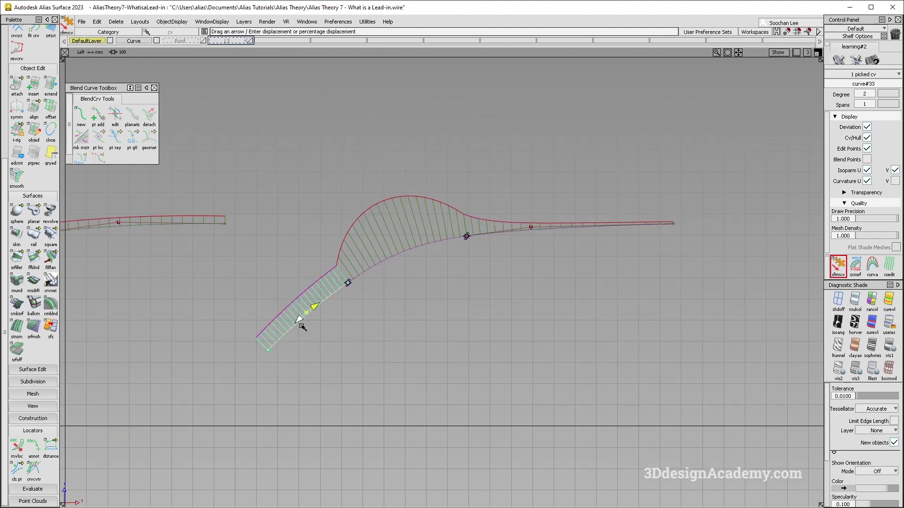
left_click_drag(338, 329, 361, 327)
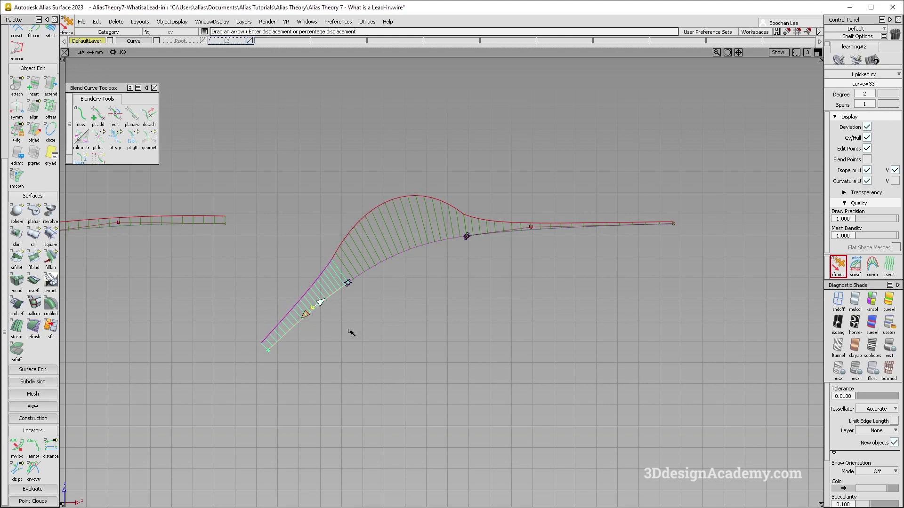
Step: Nudge the upper copied curve's middle CV slightly closer to the blend and clear the selection
left_click(531, 221)
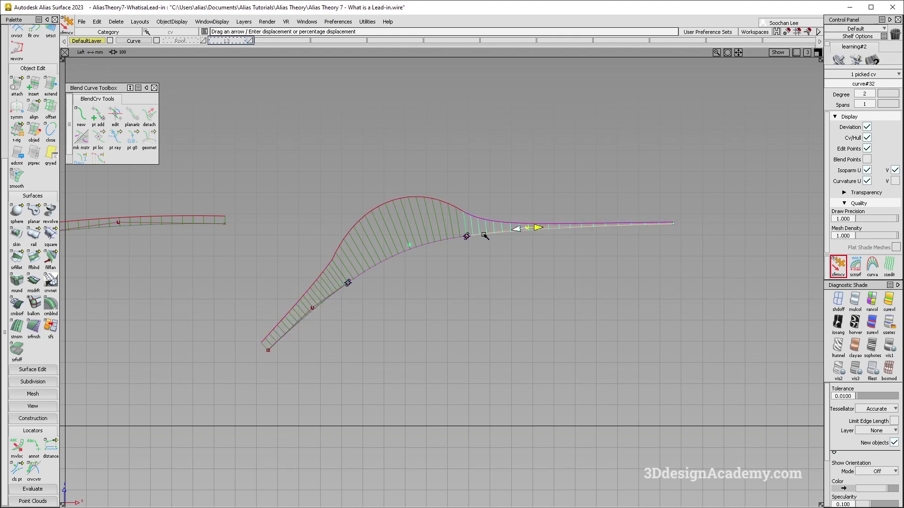
left_click_drag(515, 234, 537, 301, "ctrl+shift")
middle_click_drag(537, 301, 531, 307, "alt+shift")
left_click_drag(472, 210, 547, 265, "ctrl+shift")
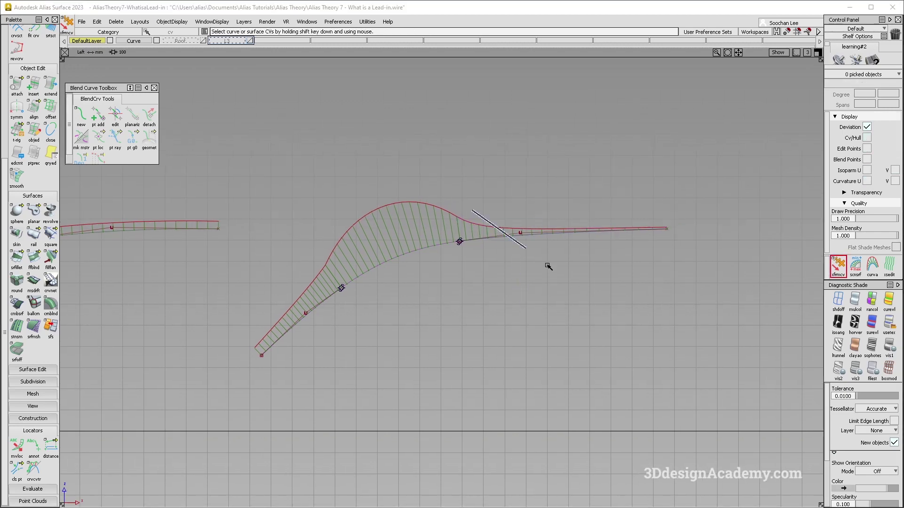
left_click(549, 234)
left_click(528, 313)
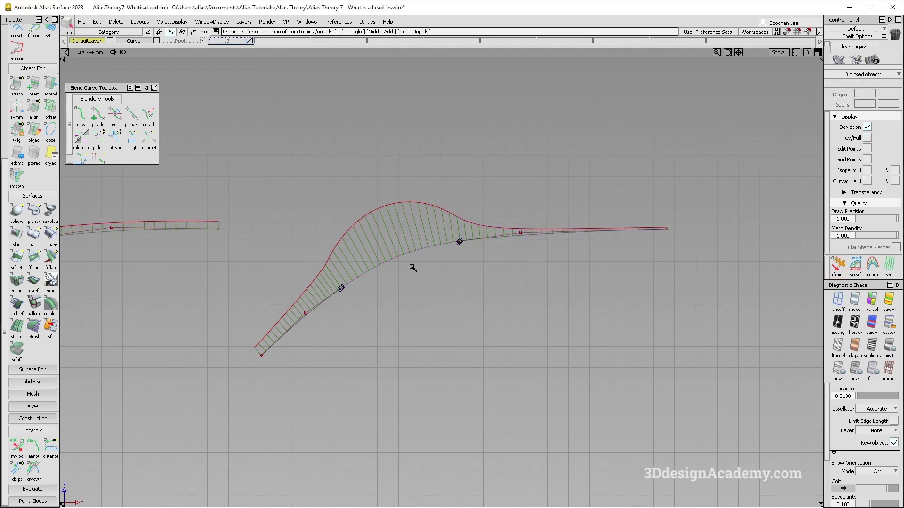
Step: Show the blend curve's CVs and hull, and pick the two primary curves it connects
left_click(367, 242)
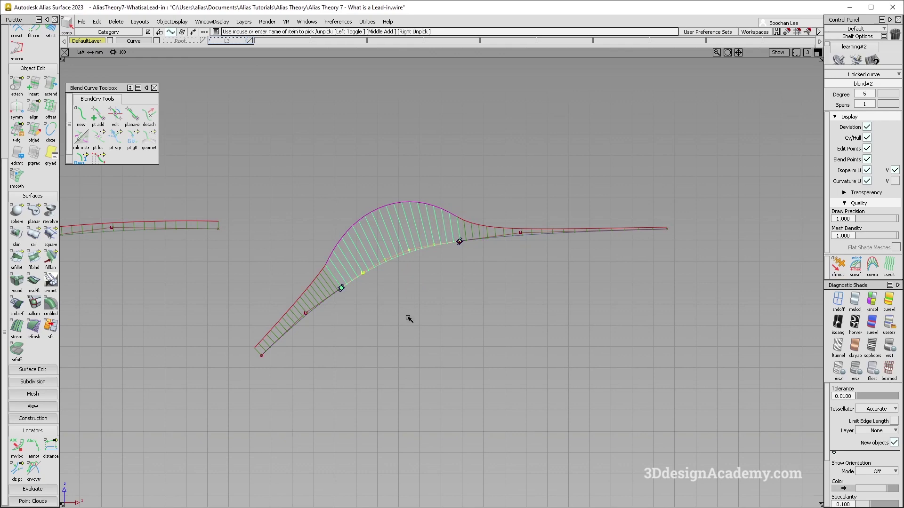
left_click_drag(406, 316, 395, 244, "ctrl+shift")
middle_click_drag(398, 258, 389, 220, "alt+shift")
left_click_drag(277, 256, 325, 295, "ctrl+shift")
left_click_drag(266, 283, 326, 341)
left_click_drag(536, 174, 548, 238)
right_click_drag(545, 239, 464, 238, "alt+shift")
middle_click_drag(555, 244, 537, 248, "alt+shift")
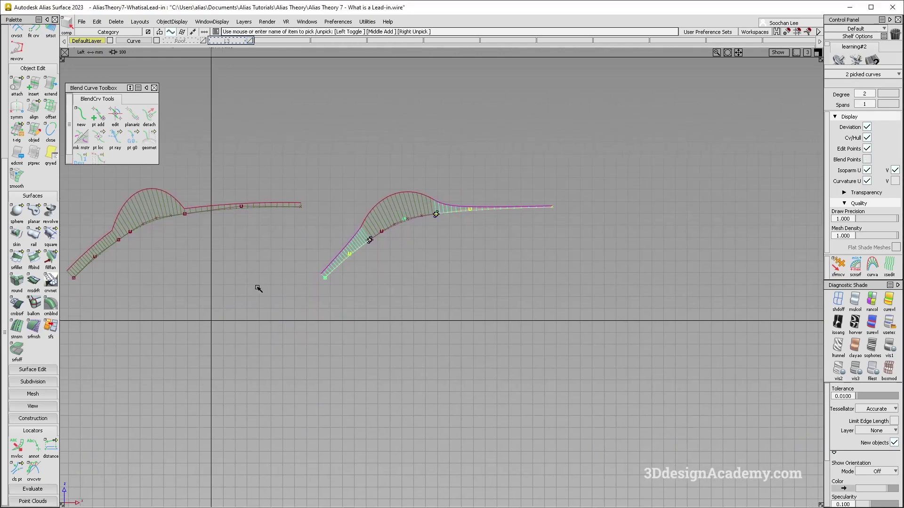
Step: Reopen the original fillet's construction settings and set its Form Factor to 0.5
left_click_drag(127, 308, 137, 225, "ctrl+shift")
middle_click_drag(190, 232, 379, 225, "alt+shift")
left_click_drag(419, 221, 329, 222, "ctrl+shift")
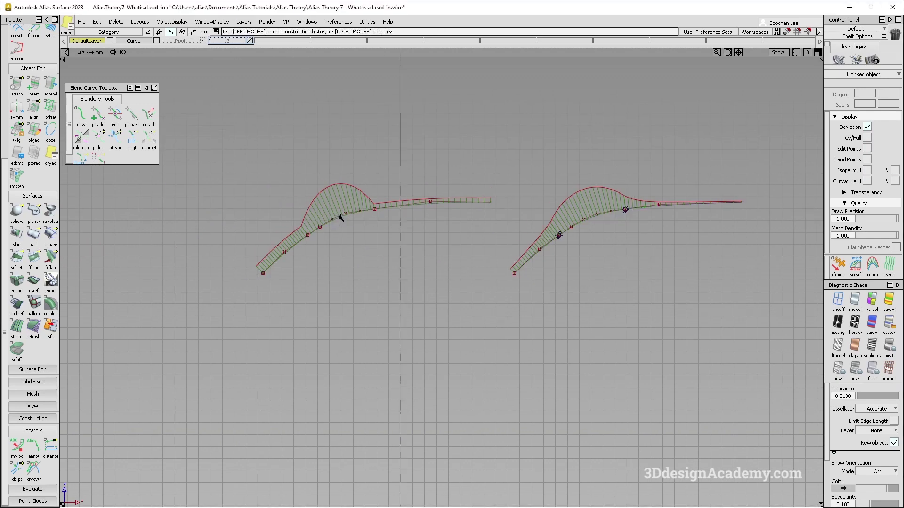
left_click(339, 218)
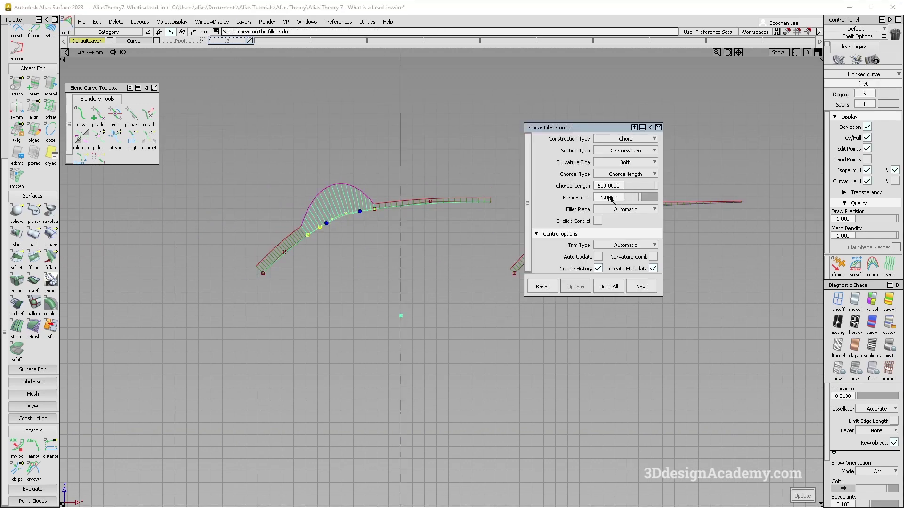
left_click(621, 197)
key("BackSpace")
key("BackSpace")
key("BackSpace")
key("BackSpace")
key("BackSpace")
key("BackSpace")
type("0.5")
key("Return")
Step: Change the fillet's Section Type to G3 Curvature and finish editing it
scroll(369, 204, "up", 2)
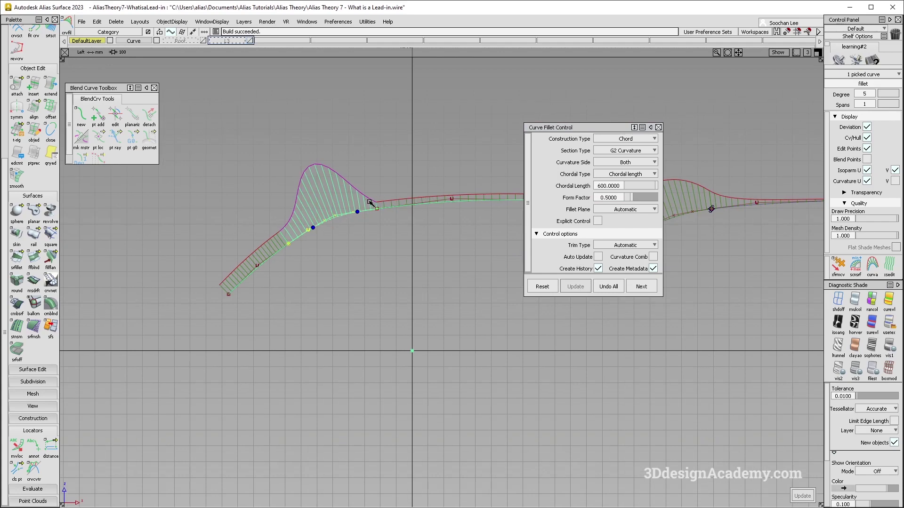
scroll(377, 196, "up", 1)
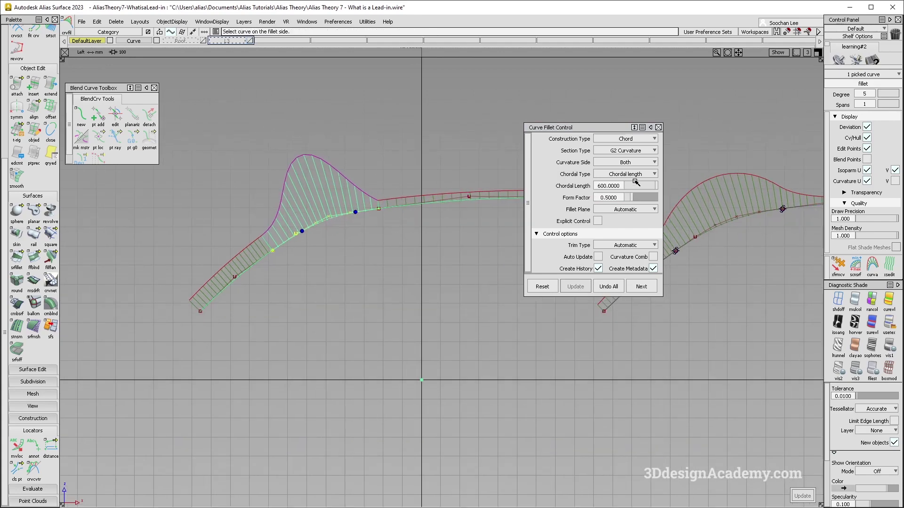
left_click(639, 150)
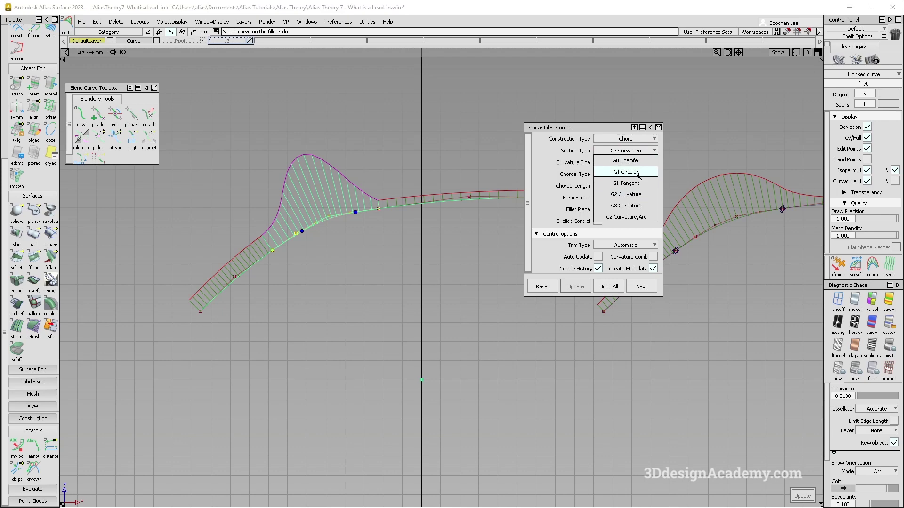
left_click(634, 206)
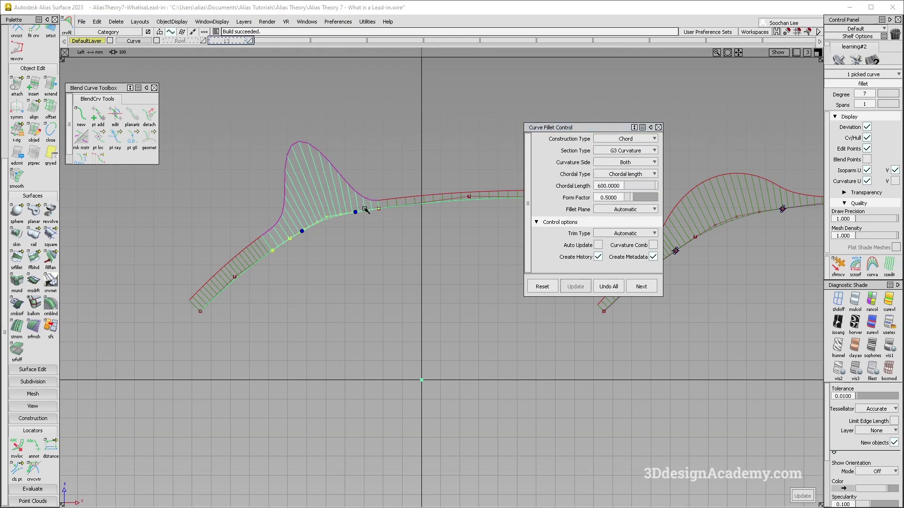
scroll(361, 209, "down", 2)
middle_click_drag(457, 207, 305, 211, "alt+shift")
left_click_drag(368, 276, 360, 201, "ctrl+shift")
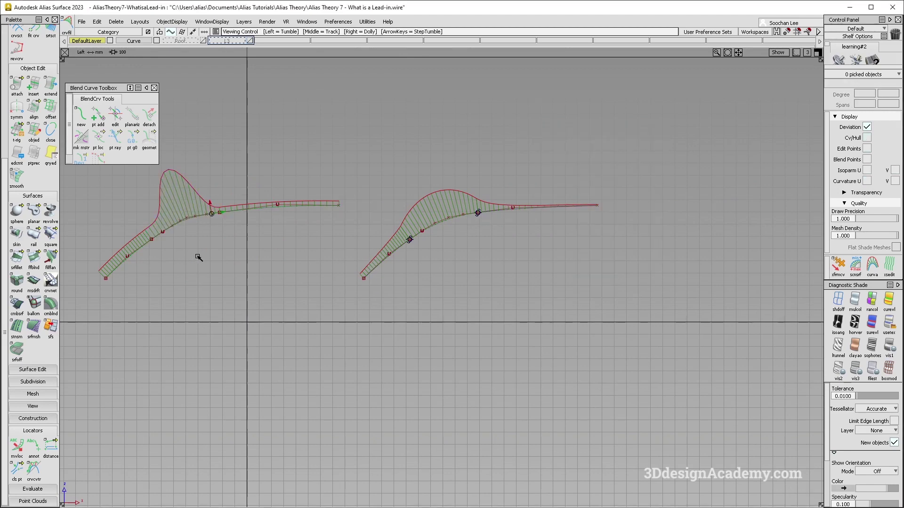
Step: Switch to the perspective view and assign all six curves to the Curve layer
middle_click_drag(197, 256, 243, 250, "alt+shift")
middle_click_drag(342, 236, 387, 248, "alt+shift")
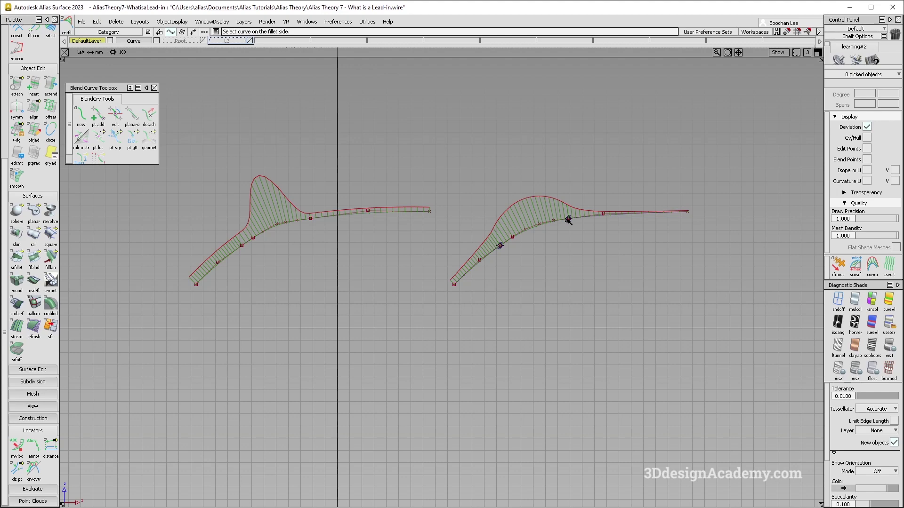
key("F8")
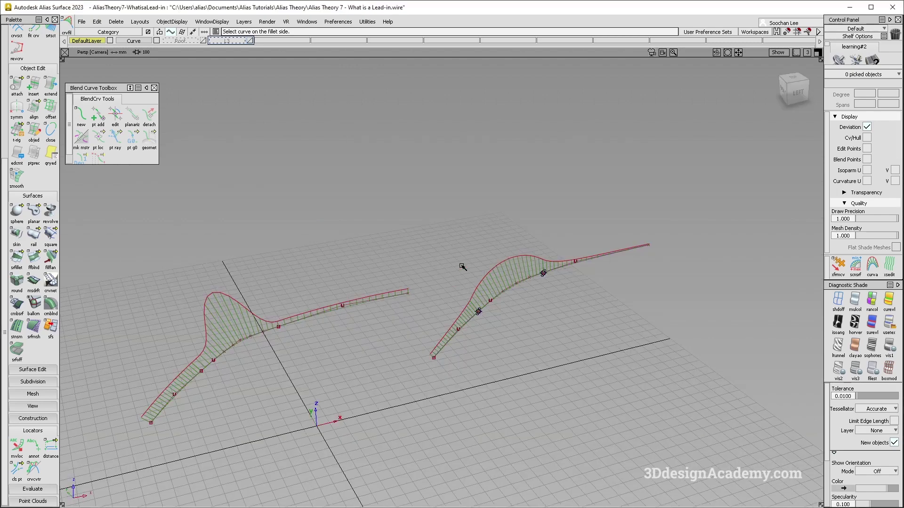
left_click_drag(194, 299, 203, 257, "ctrl+shift")
left_click(161, 33)
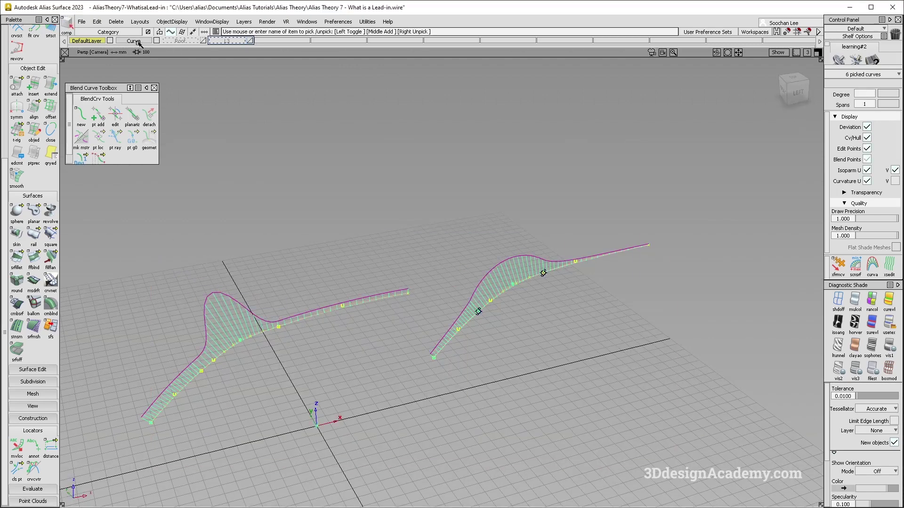
left_click(156, 41)
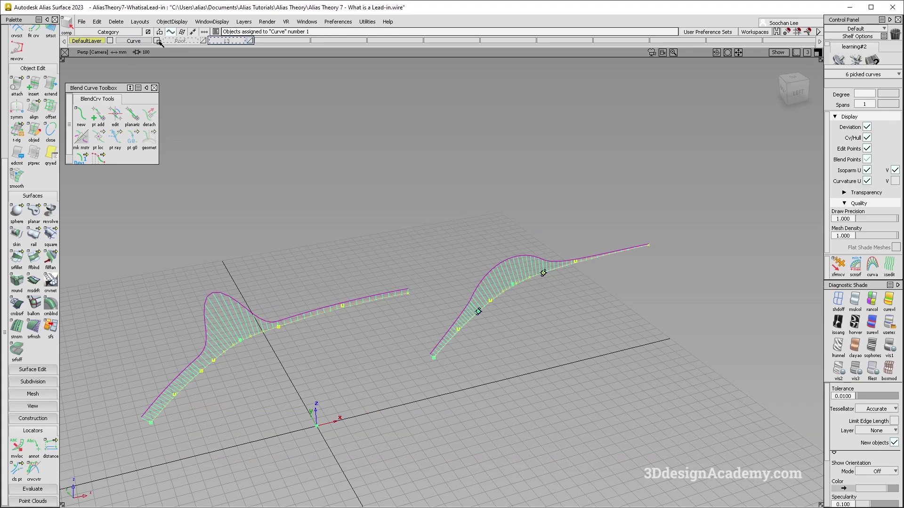
Step: Hide the Curve layer and make the Roof layer visible
left_click(158, 41)
left_click(204, 41)
middle_click_drag(386, 253, 438, 235, "alt+shift")
left_click_drag(440, 236, 551, 238, "alt+shift")
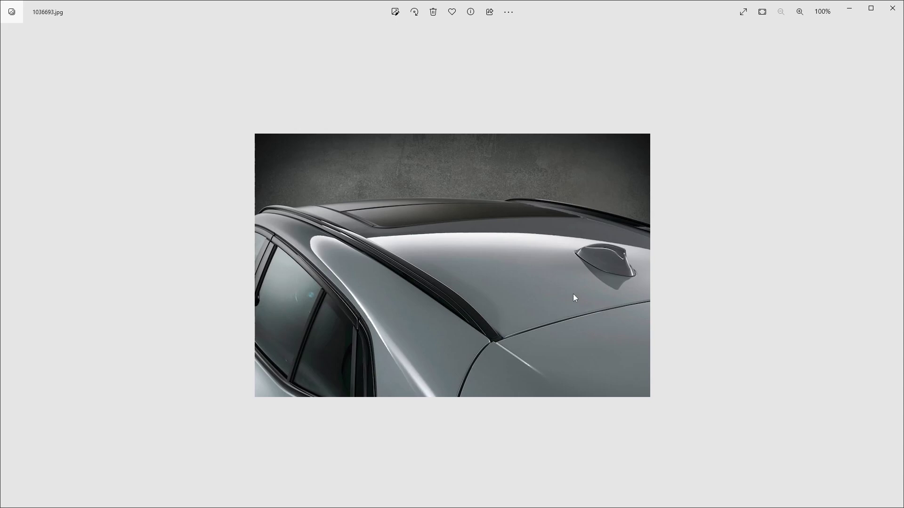
Step: View the next reference photo of the car roof
key("Right")
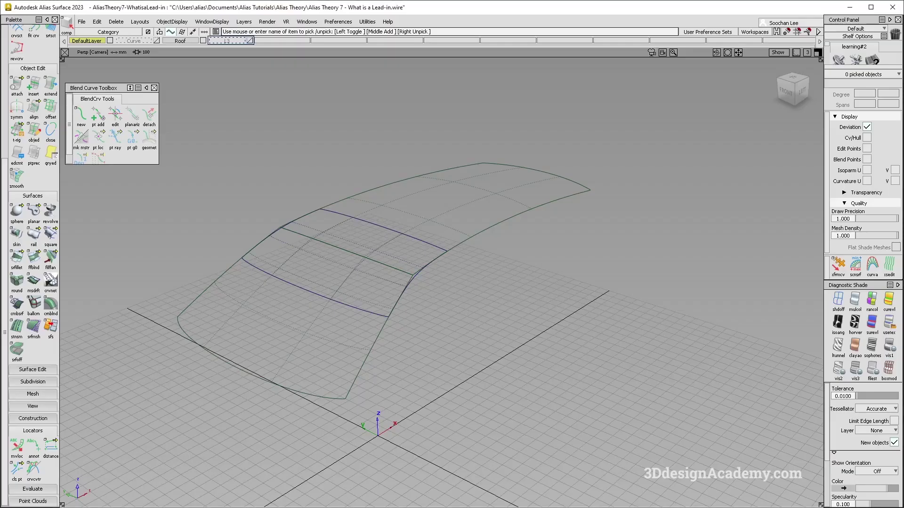
Step: Reveal the Surface Edit tools and examine the three roof surfaces, selecting them to distinguish them and clearing the selection
left_click_drag(423, 283, 399, 317, "alt+shift")
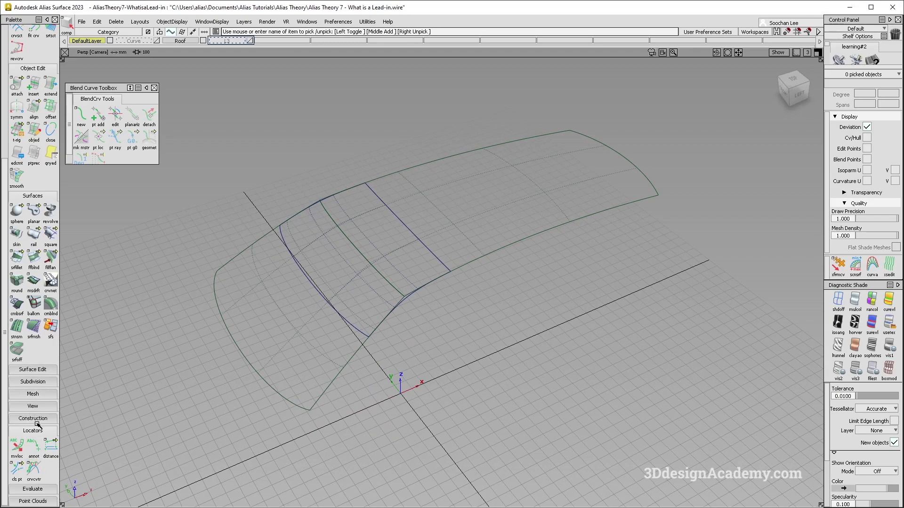
left_click(34, 369)
left_click(319, 354)
left_click_drag(321, 357, 321, 282, "ctrl+shift")
left_click(309, 326)
left_click_drag(349, 322, 359, 278, "alt+shift")
left_click(309, 300)
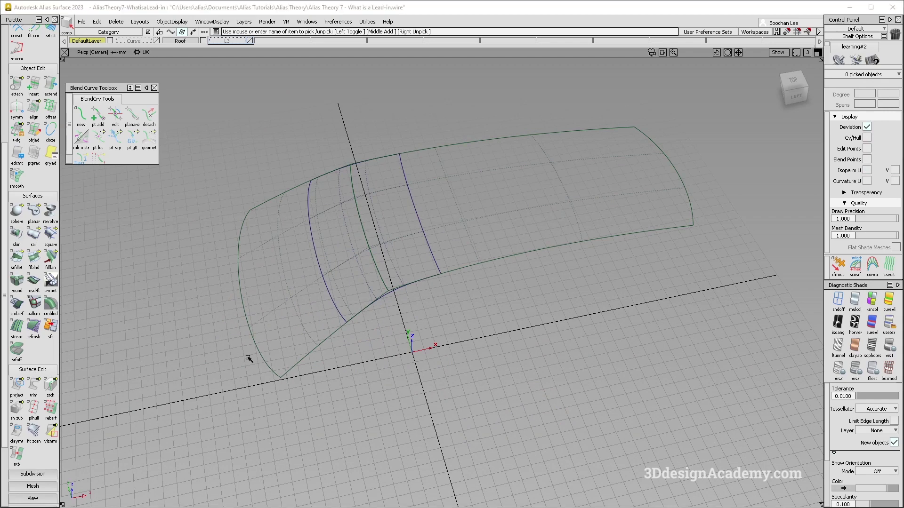
left_click_drag(479, 181, 383, 259, "ctrl+shift")
left_click_drag(447, 202, 266, 273)
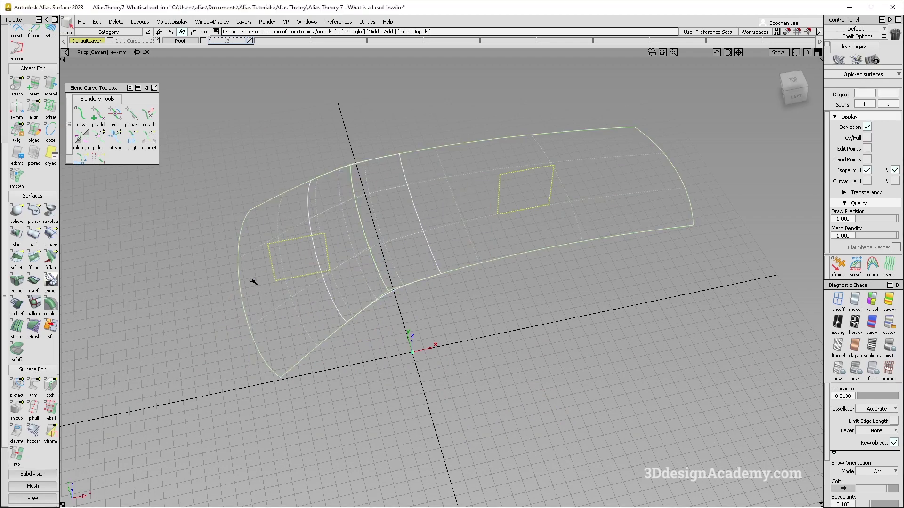
left_click_drag(205, 367, 182, 268, "ctrl+shift")
Step: Add curvature combs along the isoparms of the steep end surface, the blend surface and the long roof surface
scroll(34, 306, "down", 4)
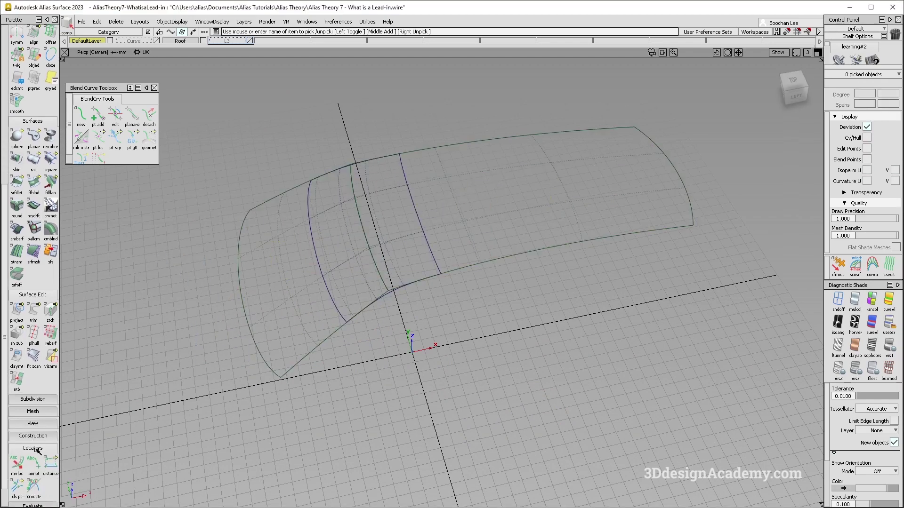
left_click(38, 466)
left_click(316, 282)
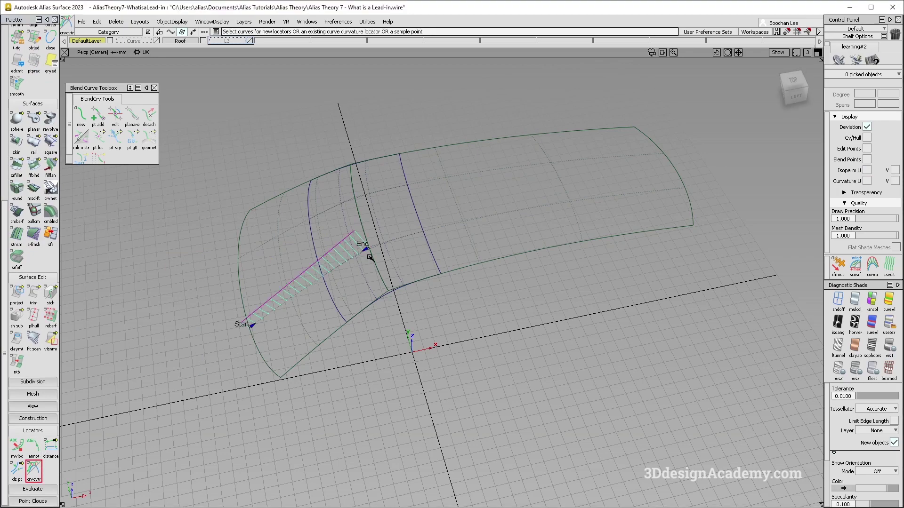
right_click_drag(382, 247, 416, 228, "alt+shift")
left_click_drag(415, 228, 383, 246, "alt+shift")
left_click(510, 220)
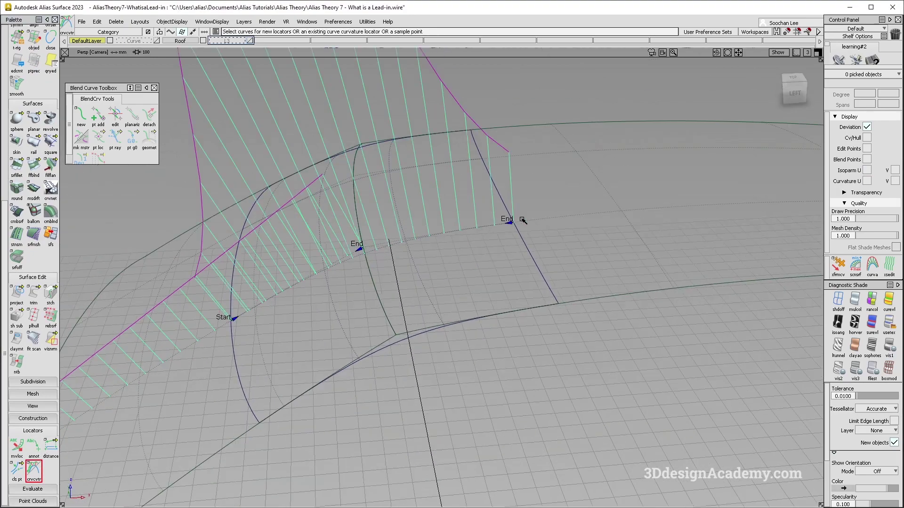
left_click(551, 218)
Step: Increase the sampling of the curvature combs and reduce their scale so the three surfaces can be compared
right_click_drag(551, 219, 484, 260, "alt+shift")
middle_click_drag(405, 333, 654, 303)
left_click_drag(365, 344, 226, 360)
left_click_drag(523, 330, 406, 350)
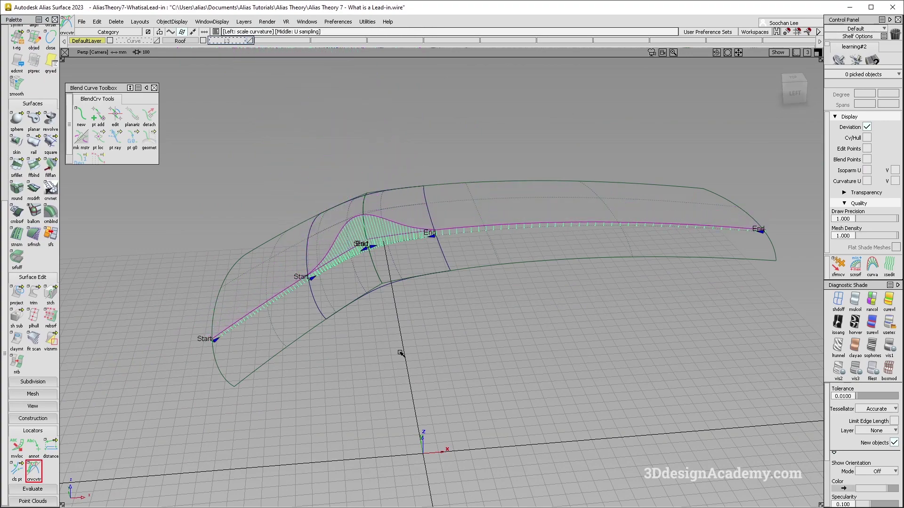
Step: Display the CVs and hull of the blend surface and remove the curvature combs
right_click_drag(410, 229, 432, 223, "alt+shift")
left_click_drag(409, 256, 411, 288, "ctrl+shift")
left_click(393, 301)
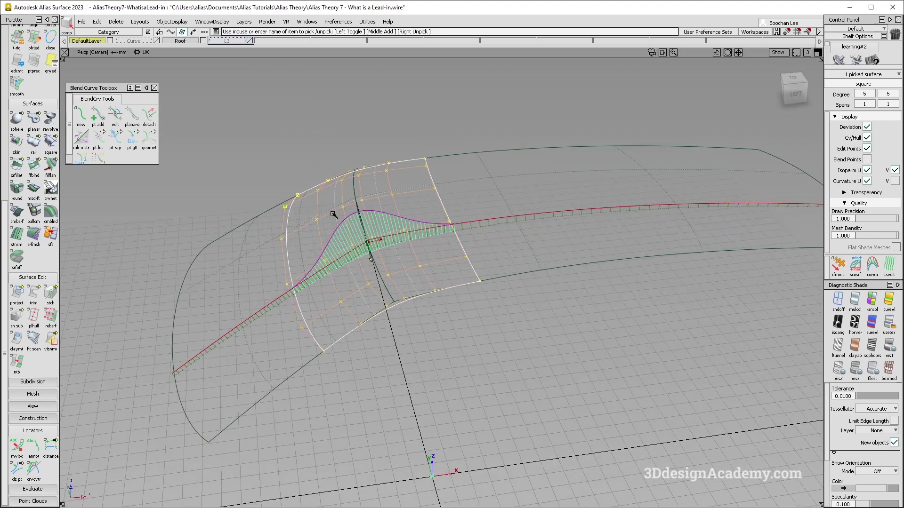
left_click_drag(458, 302, 450, 277, "alt+shift")
left_click_drag(434, 343, 430, 329, "ctrl+shift")
middle_click_drag(520, 328, 465, 260, "ctrl+shift")
Step: Display the CVs and hull of the long roof surface and clear the selection
left_click(506, 204)
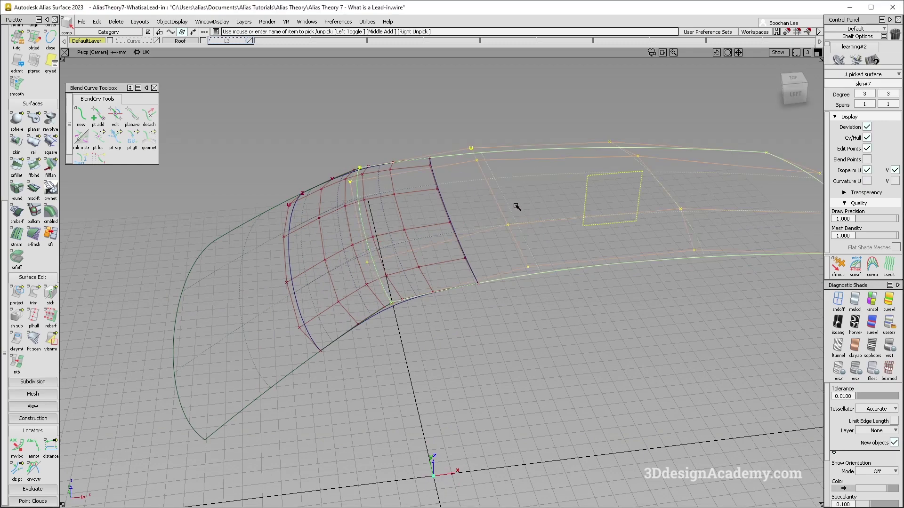
left_click_drag(369, 242, 414, 263, "alt+shift")
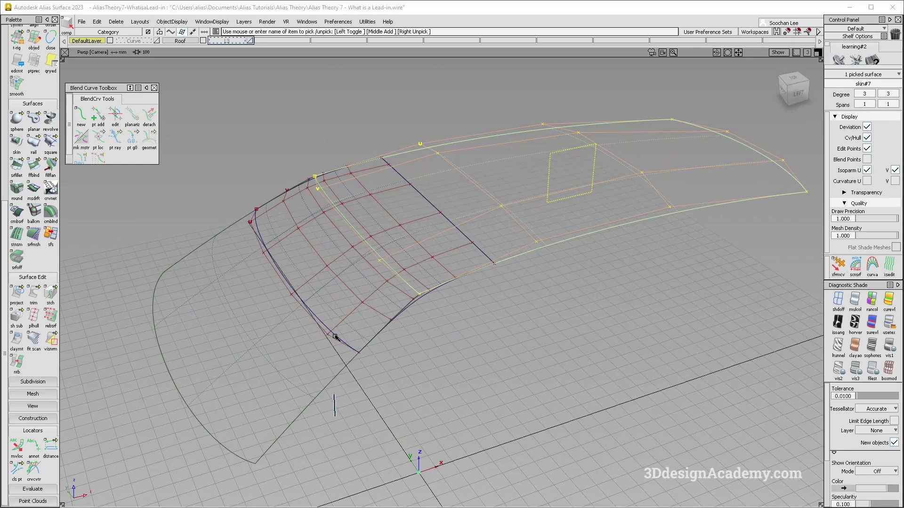
left_click_drag(337, 335, 333, 322, "ctrl+shift")
left_click_drag(329, 329, 301, 320, "alt+shift")
left_click(30, 463)
left_click(175, 382)
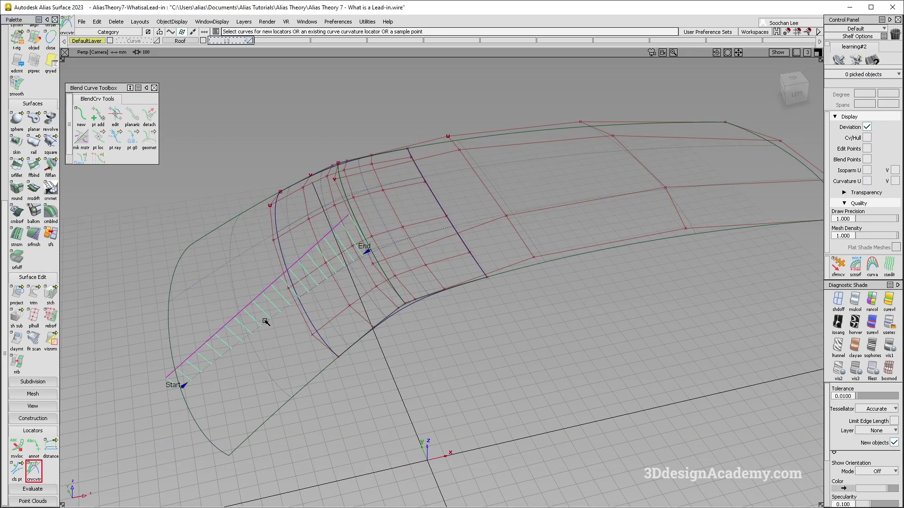
left_click_drag(175, 382, 160, 329, "alt+shift")
left_click_drag(341, 210, 405, 291, "alt+shift")
left_click(490, 225)
left_click_drag(403, 284, 351, 334, "alt+shift")
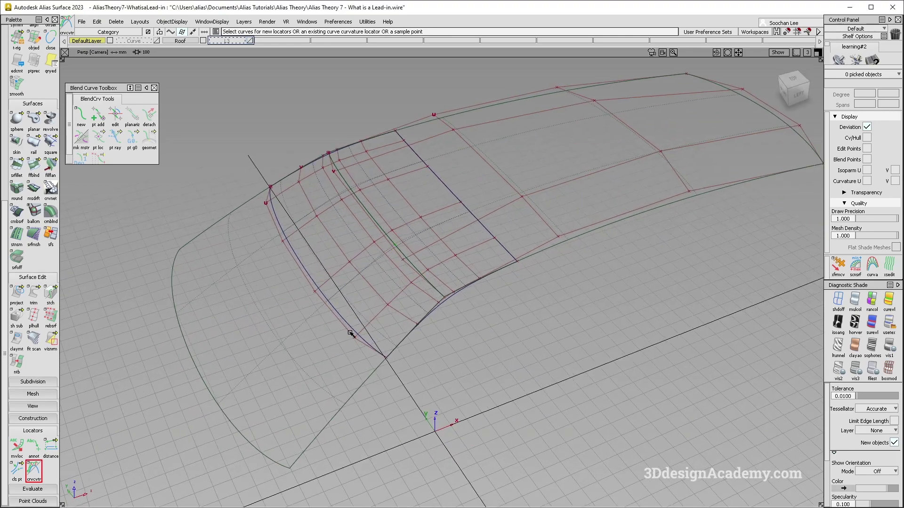
Step: Project the blend surface's edges onto the steep end surface and the long roof surface as curves on surface, using the Normal vector option
left_click(18, 292)
left_click(371, 330)
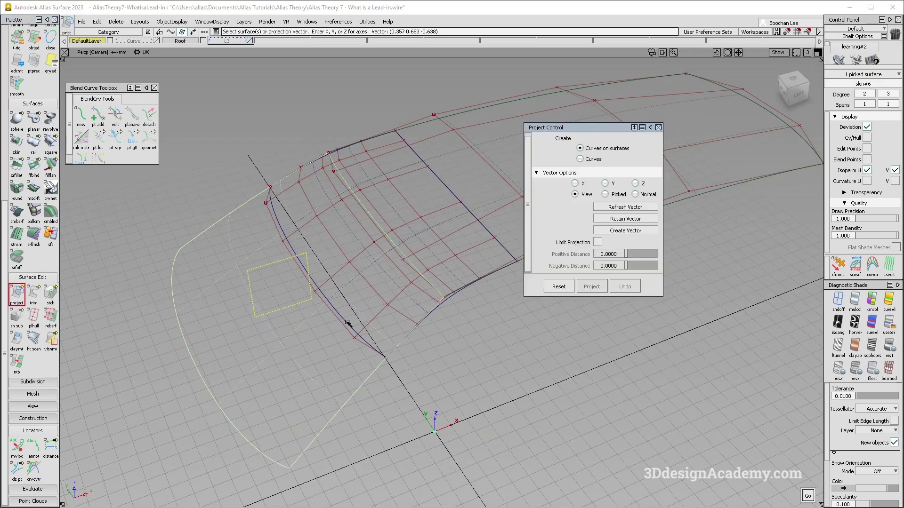
middle_click_drag(366, 309, 360, 310, "alt+shift")
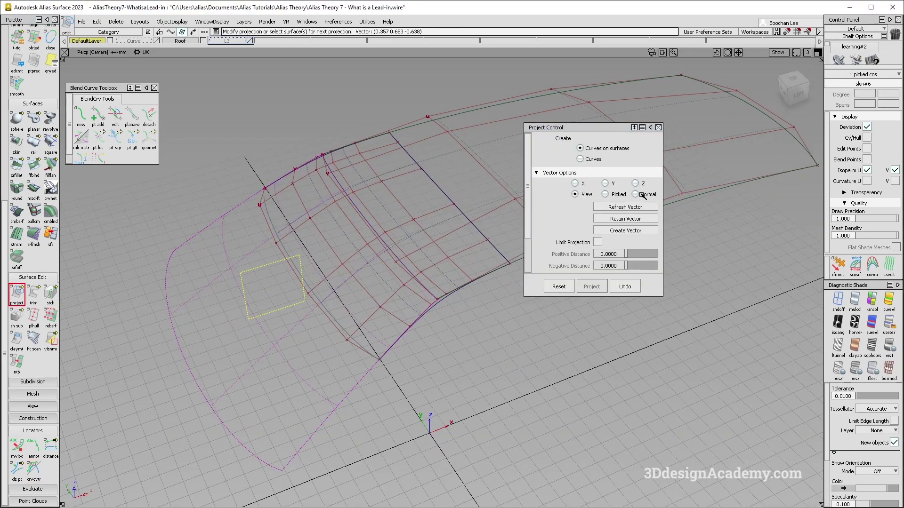
left_click(635, 194)
left_click(463, 195)
left_click_drag(463, 195, 391, 242, "alt+shift")
Step: Trim the end and roof surfaces at the projected curves, keeping their outer regions, and hide all CVs
left_click(34, 294)
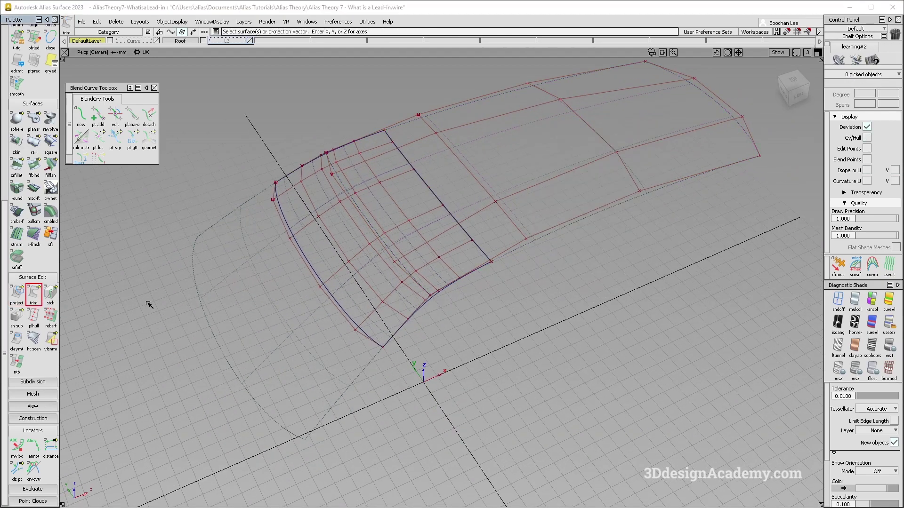
left_click(293, 309)
left_click(293, 309)
key("space")
left_click(490, 160)
left_click(490, 160)
key("space")
left_click_drag(405, 244, 335, 223, "alt+shift")
left_click_drag(488, 168, 330, 341, "ctrl+shift")
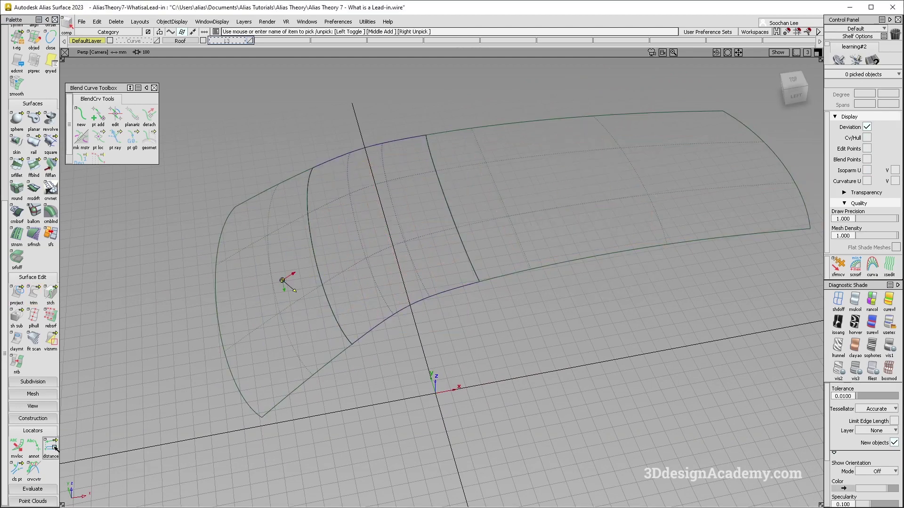
Step: Add curvature combs along the trimmed end, blend and roof surfaces and adjust the combs' sampling and scale
left_click(45, 472)
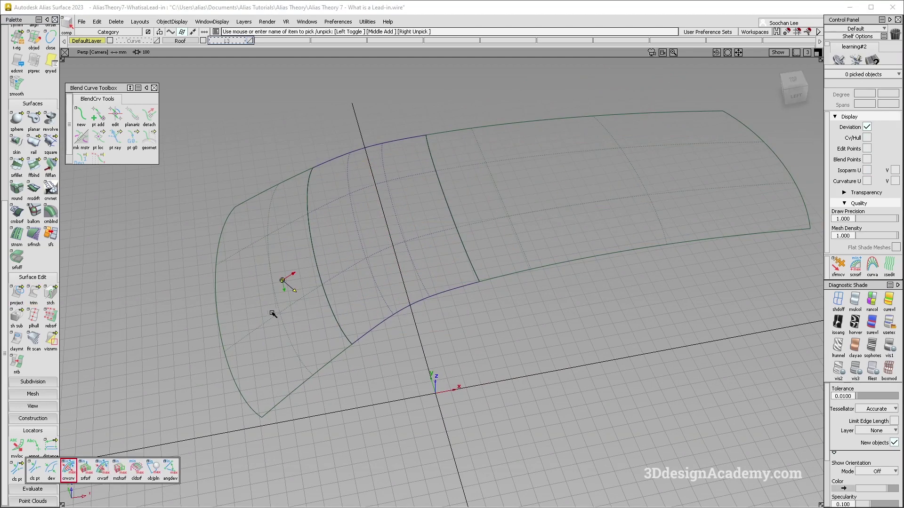
left_click(68, 463)
left_click(34, 470)
left_click(346, 277)
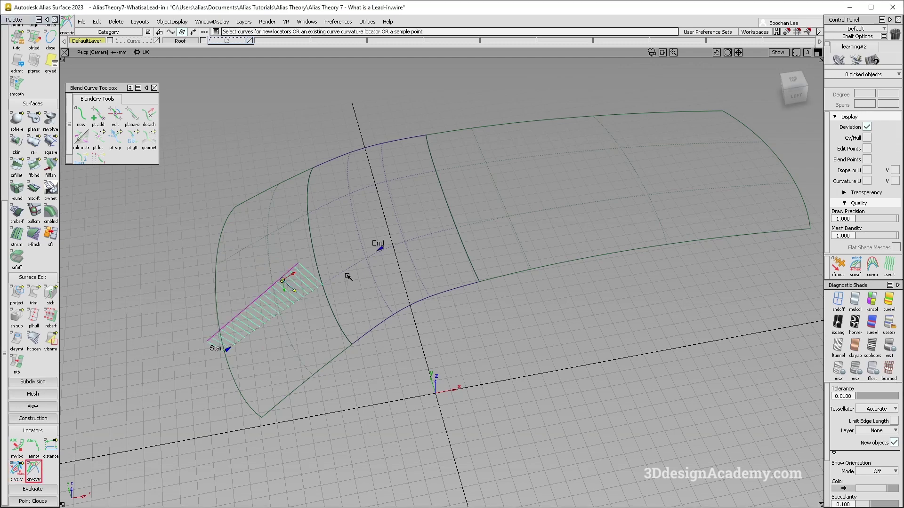
left_click(403, 245)
left_click(466, 223)
middle_click_drag(494, 301, 705, 285)
right_click_drag(705, 287, 414, 363)
left_click_drag(505, 379, 555, 273, "alt+shift")
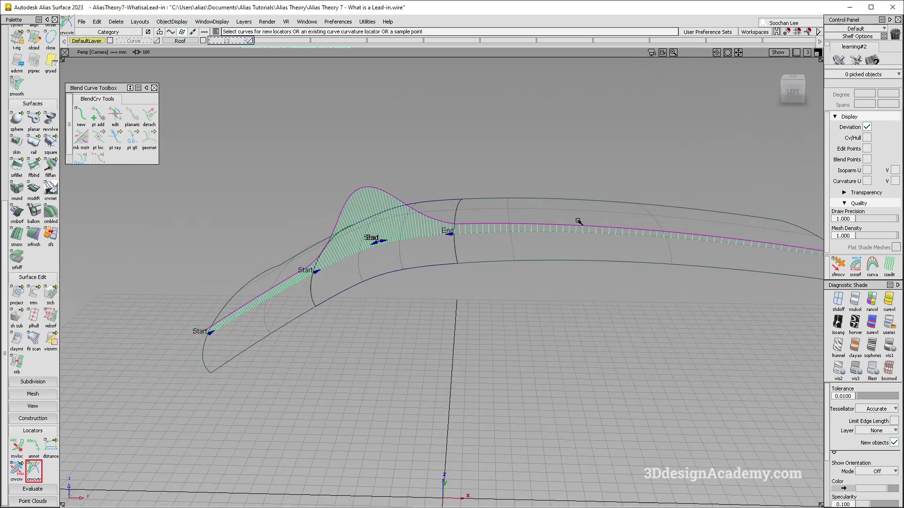
Step: Display the long roof surface's CVs and pick its second row of four CVs in the left orthographic view
left_click_drag(579, 222, 541, 207, "ctrl+shift")
left_click(461, 198)
left_click_drag(524, 257, 527, 275, "alt+shift")
left_click(724, 141)
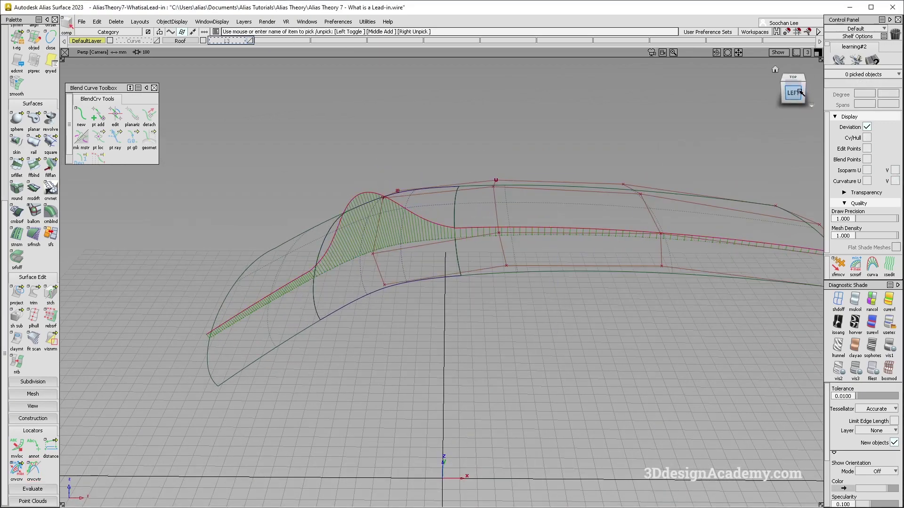
left_click(793, 92)
left_click_drag(453, 196, 516, 229, "ctrl+shift")
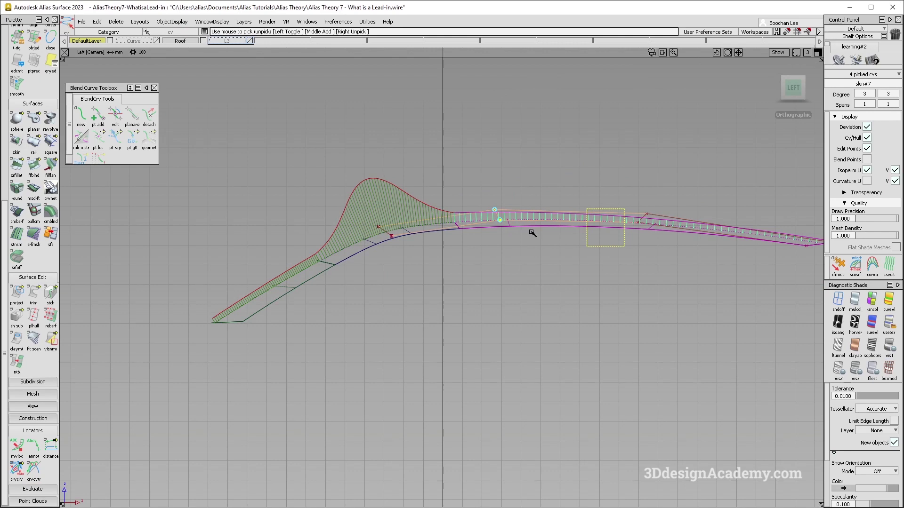
Step: Slide the roof surface's picked CVs along the hull towards the blend to adjust its lead-in curvature
left_click(844, 269)
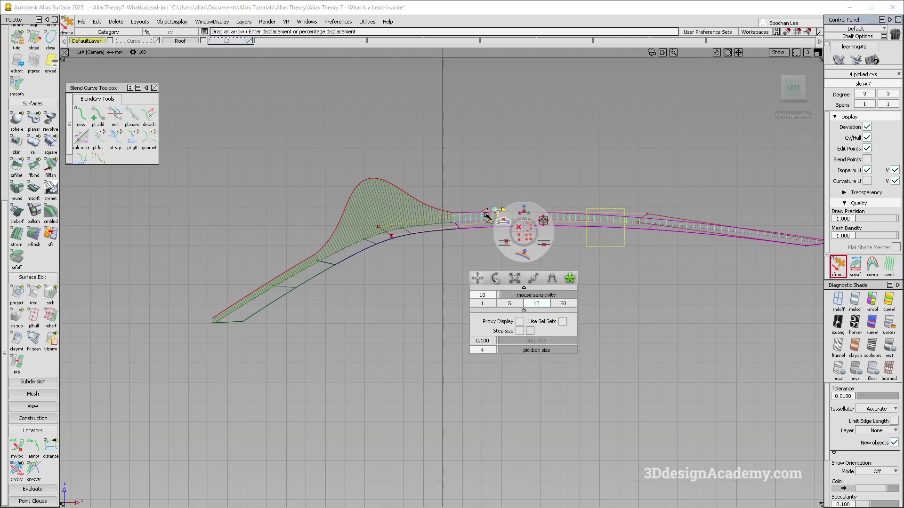
left_click_drag(484, 211, 511, 204)
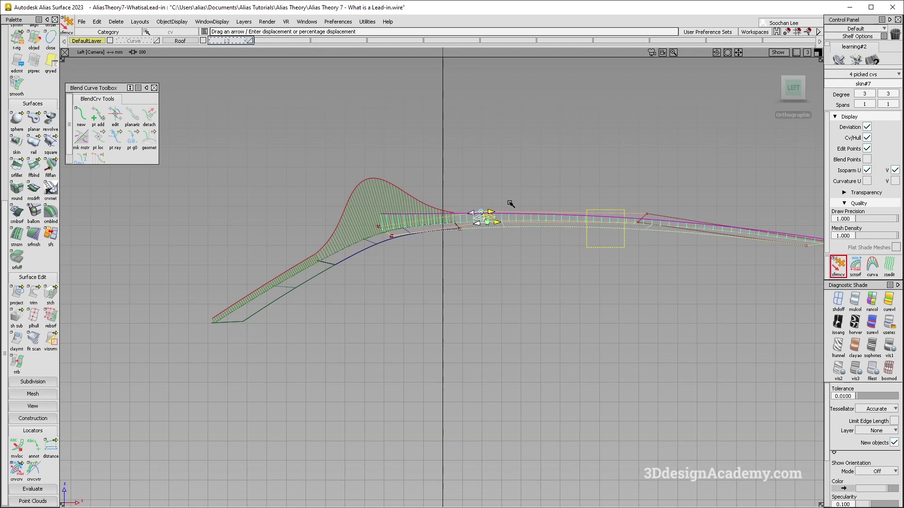
left_click_drag(584, 192, 559, 197)
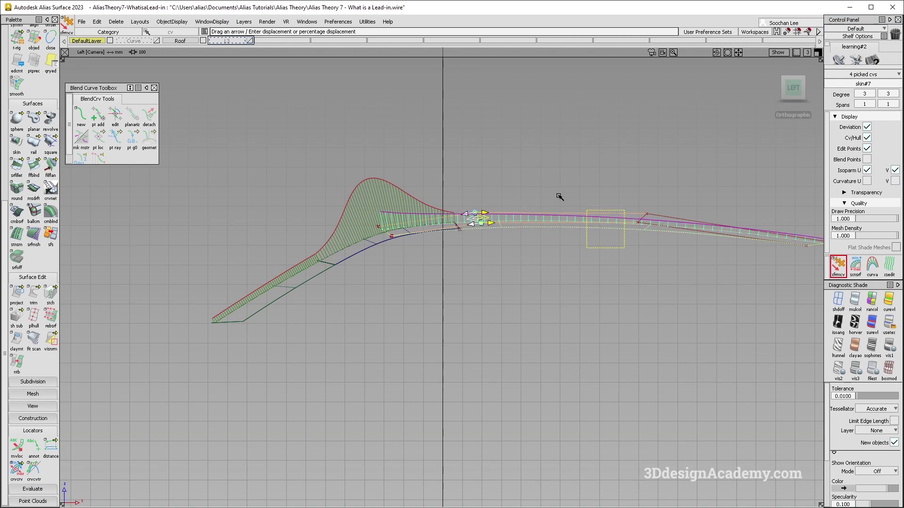
middle_click_drag(350, 238, 399, 238, "alt+shift")
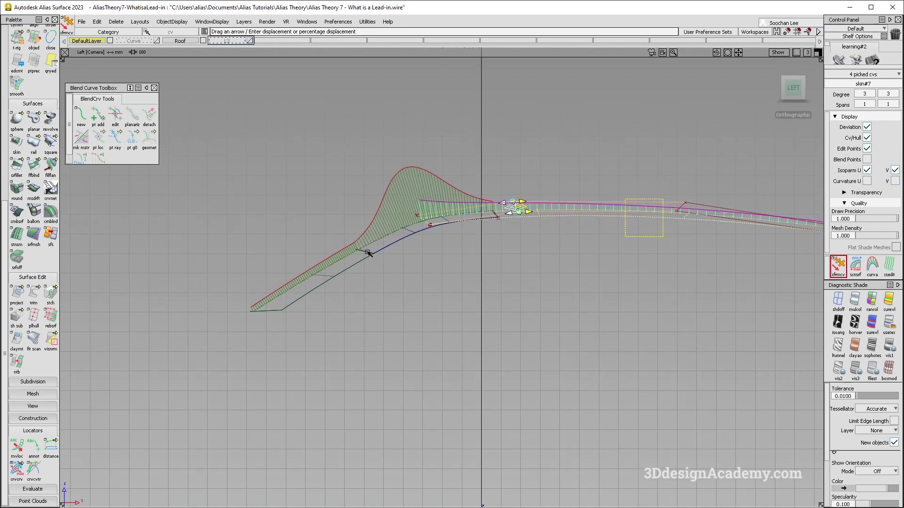
Step: Display the steep end surface's CVs and pick the row of four CVs near the blend's lower edge
left_click_drag(353, 279, 356, 247, "ctrl+shift")
left_click(346, 270)
mouse_move(309, 237)
right_mouse_down("ctrl+shift")
mouse_move(369, 281)
mouse_move(395, 247)
right_mouse_up("ctrl+shift")
left_click_drag(395, 247, 383, 287, "ctrl+shift")
left_click_drag(317, 228, 369, 235, "ctrl+shift")
left_click_drag(317, 229, 400, 275)
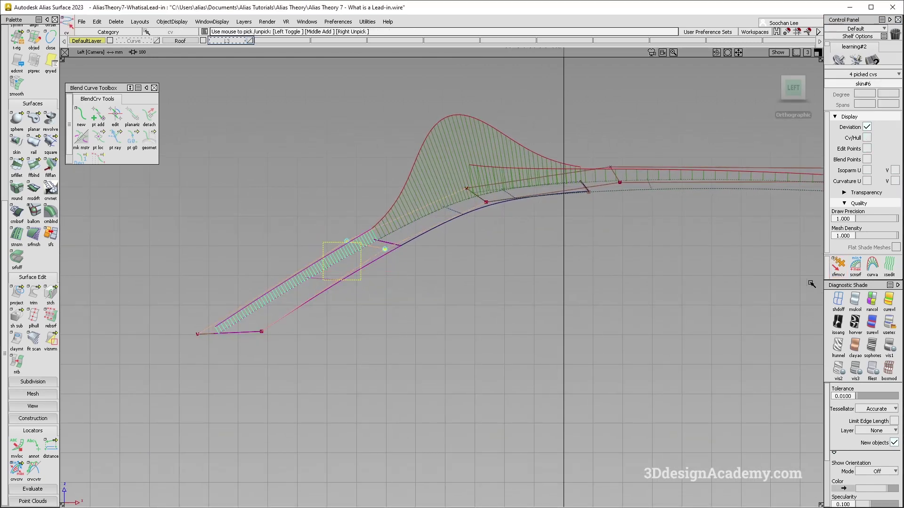
Step: Slide the end surface's picked CVs up along the hull towards the blend to adjust its lead-in curvature
left_click(831, 267)
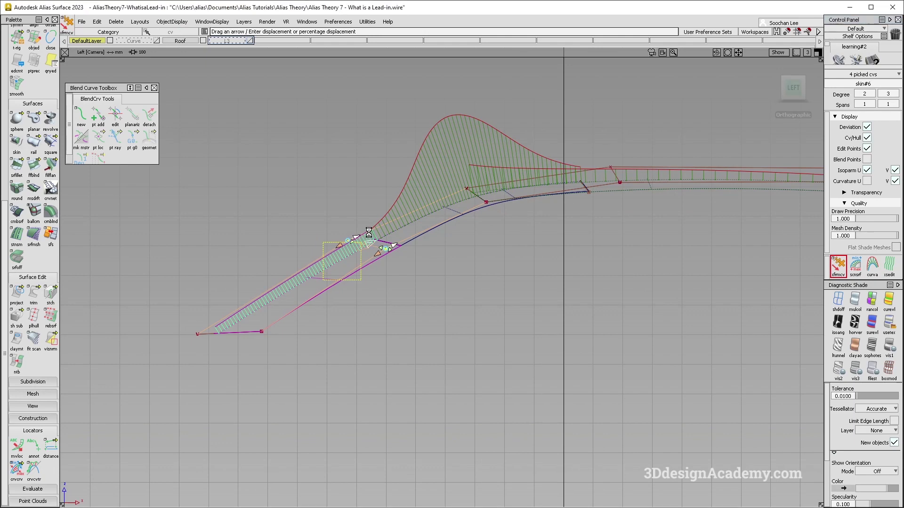
mouse_move(434, 281)
left_mouse_down()
mouse_move(446, 276)
mouse_move(447, 285)
left_mouse_up()
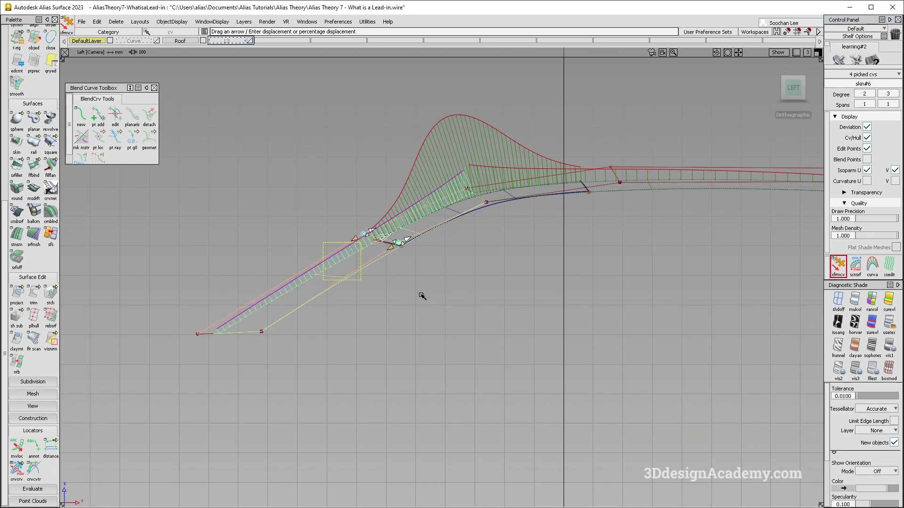
left_click_drag(424, 293, 441, 288)
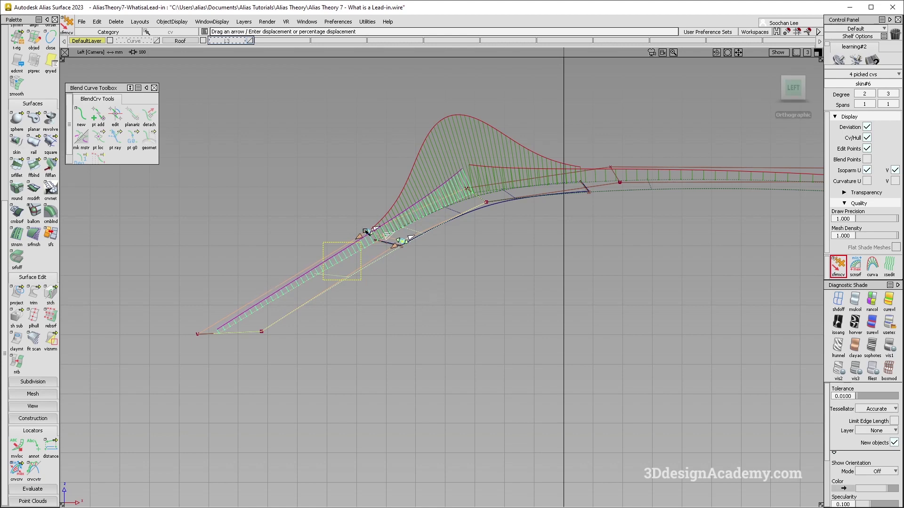
middle_click_drag(497, 193, 467, 206, "alt+shift")
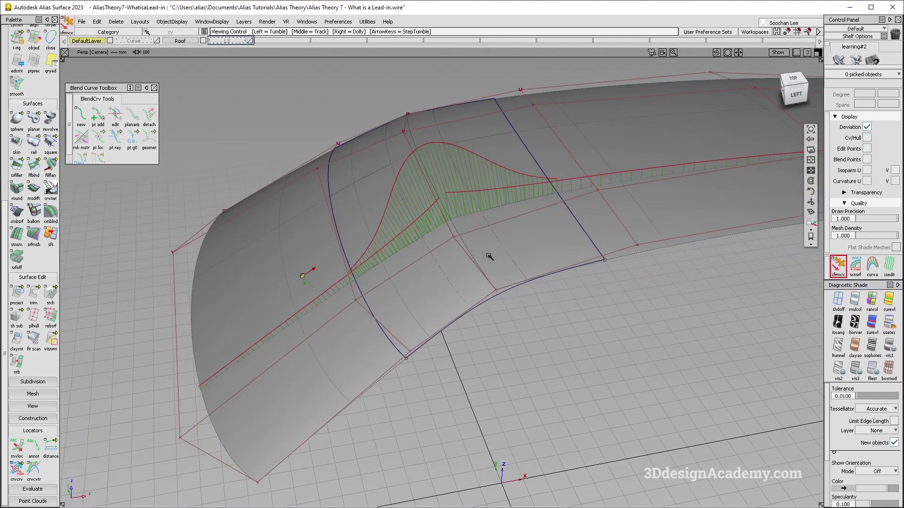
Step: Remove the curvature combs from the surfaces and restrict picking to curves on surface
left_click_drag(467, 292, 460, 250, "ctrl+shift")
middle_click_drag(447, 280, 417, 250, "alt+shift")
left_click_drag(418, 250, 368, 240, "alt+shift")
left_click_drag(307, 225, 274, 119, "ctrl+shift")
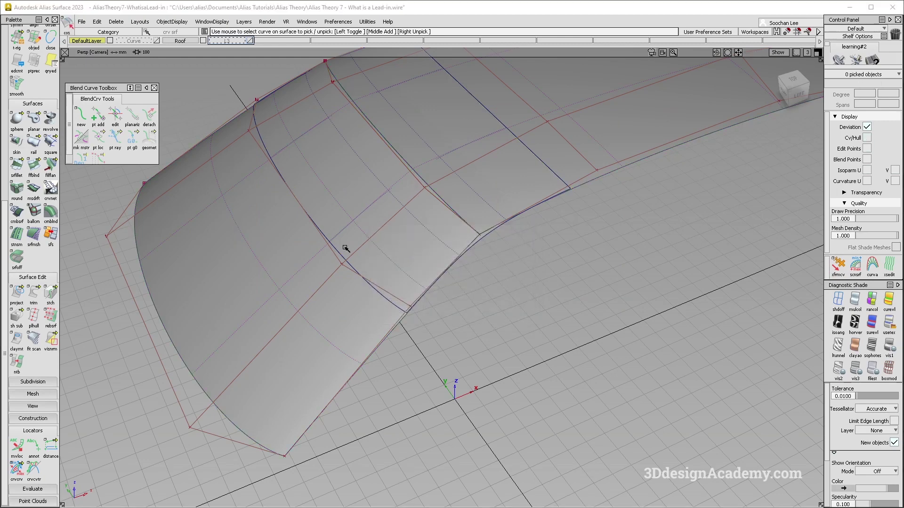
Step: Insert a curve on surface on the roof surface and on the steep end surface, each along the isoparm at the blend's edge
scroll(34, 146, "up", 3)
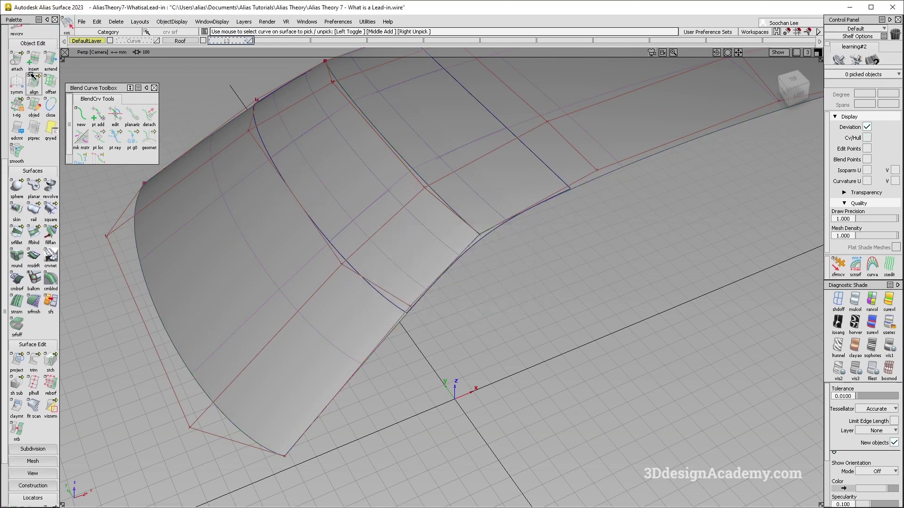
double_click(33, 60)
left_click(469, 277)
left_click(503, 311)
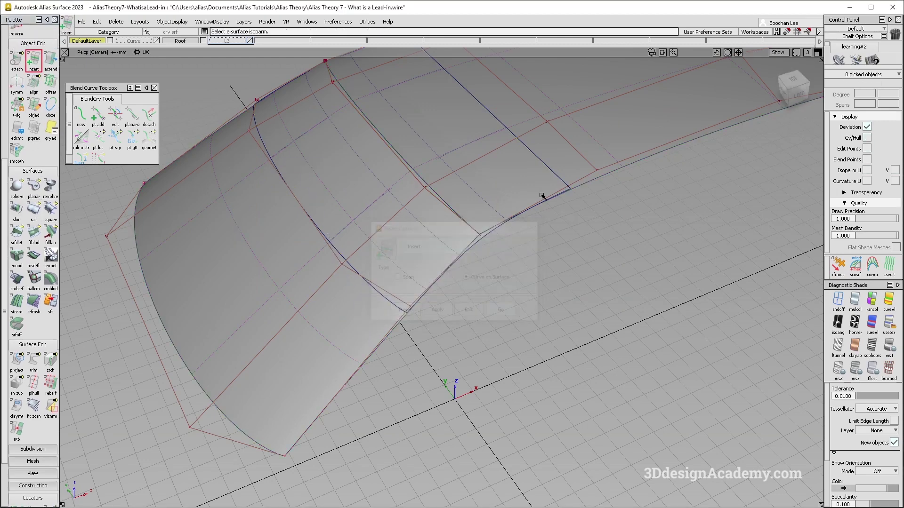
left_click(466, 223)
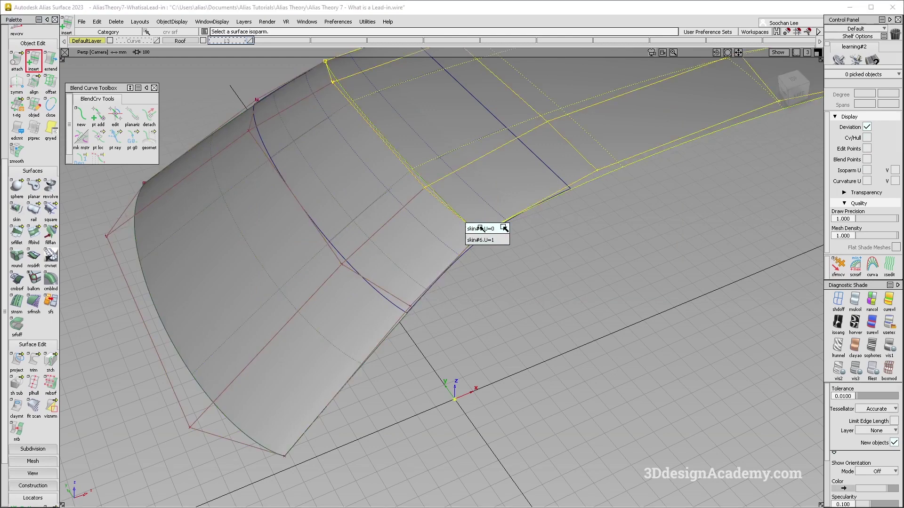
left_click(565, 182)
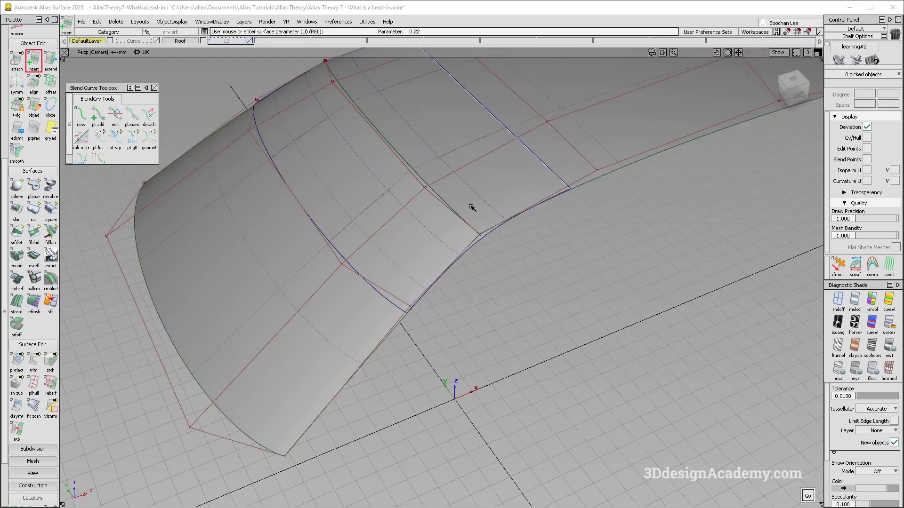
left_click(468, 228)
left_click(396, 307)
Step: Trim the roof and end surfaces back to their inserted curves, keeping the outer regions on either side of the blend
left_click(33, 361)
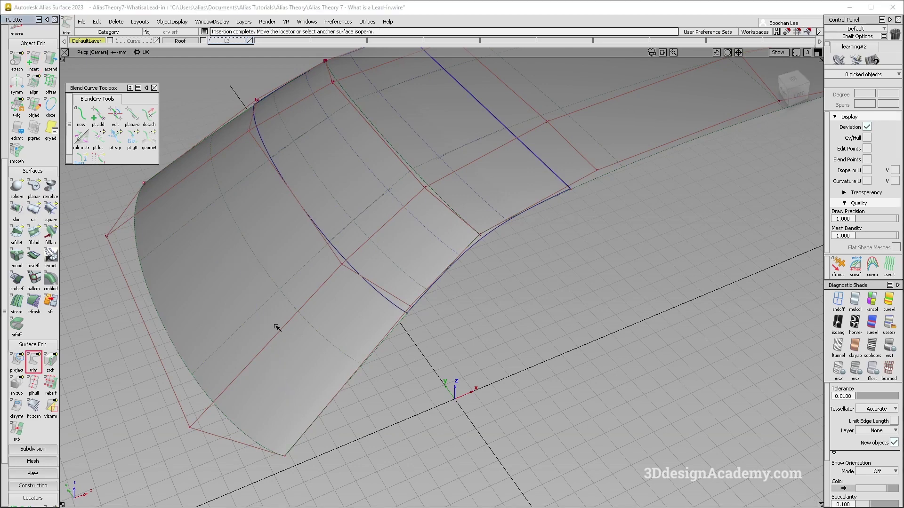
left_click(570, 108)
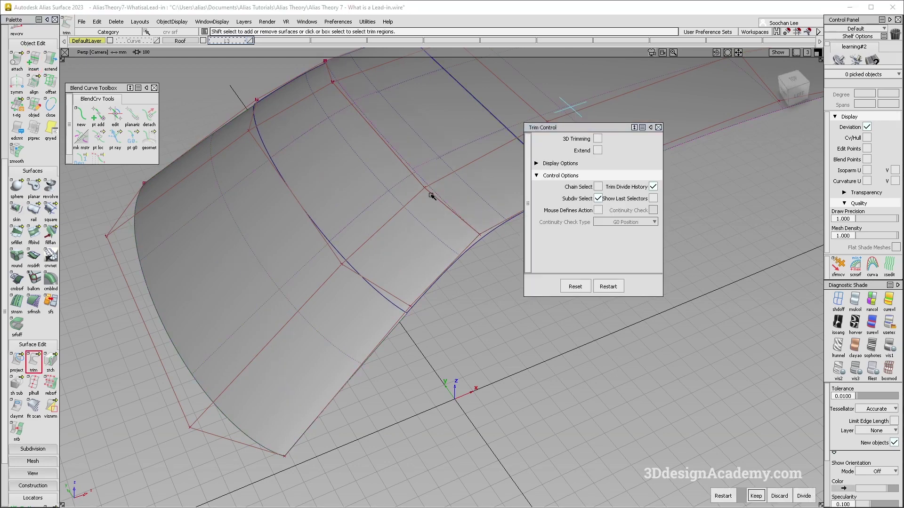
right_click_drag(414, 196, 408, 186, "alt+shift")
left_click_drag(372, 186, 336, 162, "ctrl+shift")
left_click(307, 148)
mouse_move(371, 217)
left_mouse_down("alt+shift")
mouse_move(350, 205)
mouse_move(374, 205)
left_mouse_up("alt+shift")
left_click_drag(367, 266, 360, 220, "alt+shift")
Step: Hide the CVs and hulls of the roof and end surfaces and clear the selection
left_click_drag(296, 359, 293, 271, "ctrl+shift")
left_click_drag(385, 116, 337, 219, "ctrl+shift")
left_click_drag(513, 139, 269, 312)
right_click_drag(333, 222, 246, 302, "ctrl+shift")
left_click_drag(272, 295, 270, 217, "ctrl+shift")
left_click(33, 233)
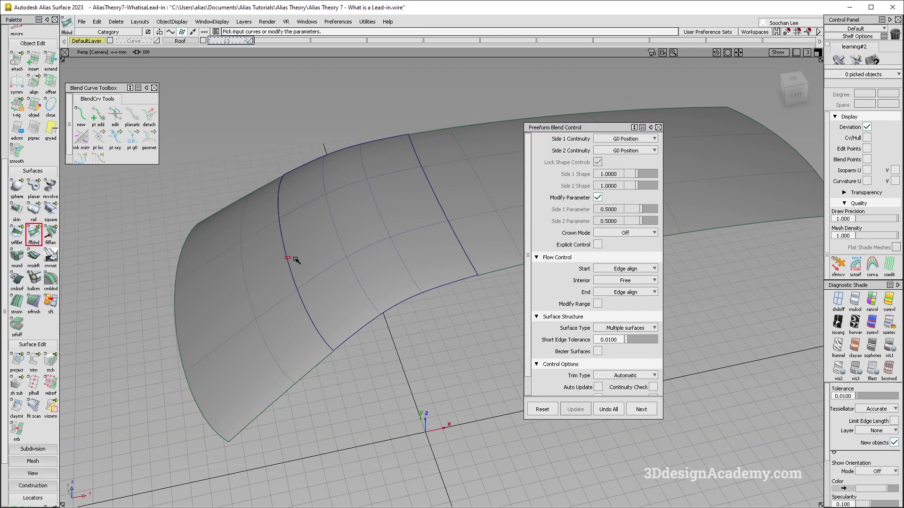
left_click(36, 233)
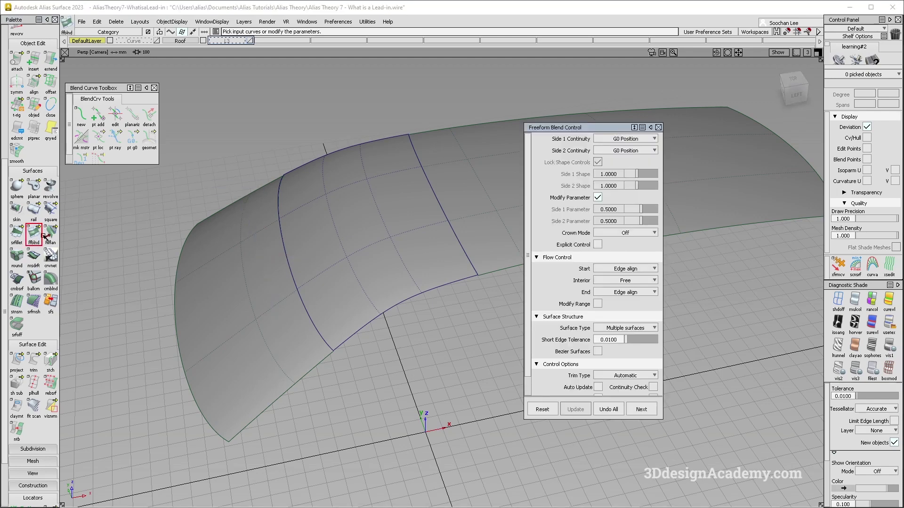
left_click(658, 127)
Step: Align the blend surface's lower edge to the trimmed end surface using Edge alignment, G2 continuity and explicit control
left_click_drag(353, 202, 204, 196, "alt+shift")
left_click(36, 104)
double_click(35, 85)
left_click(286, 259)
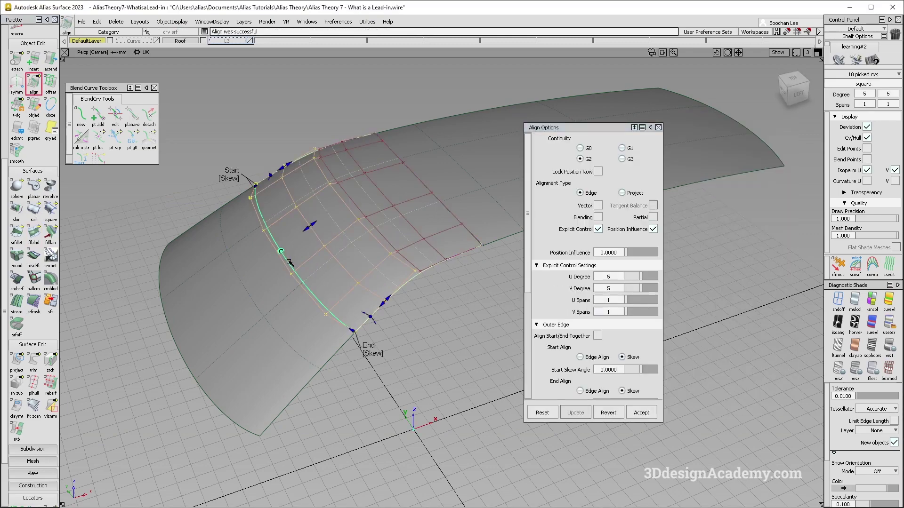
left_click_drag(290, 262, 322, 282, "alt+shift")
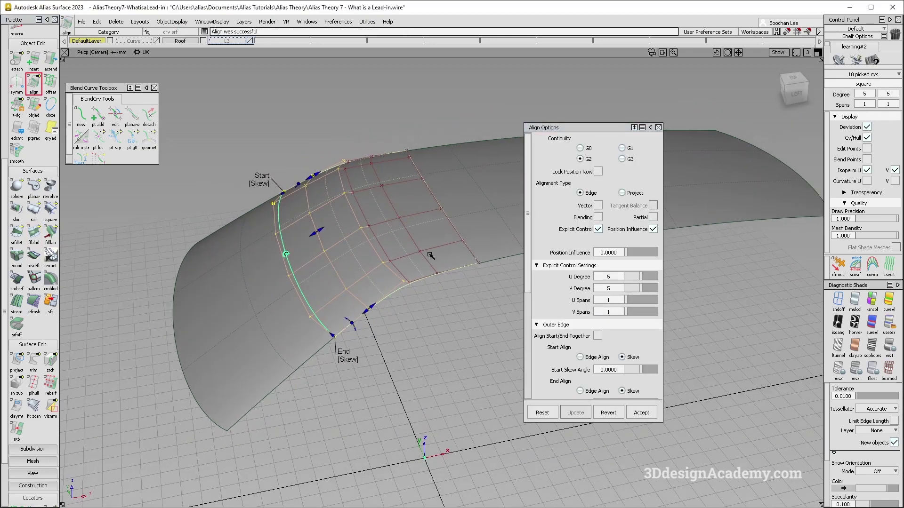
scroll(631, 300, "down", 4)
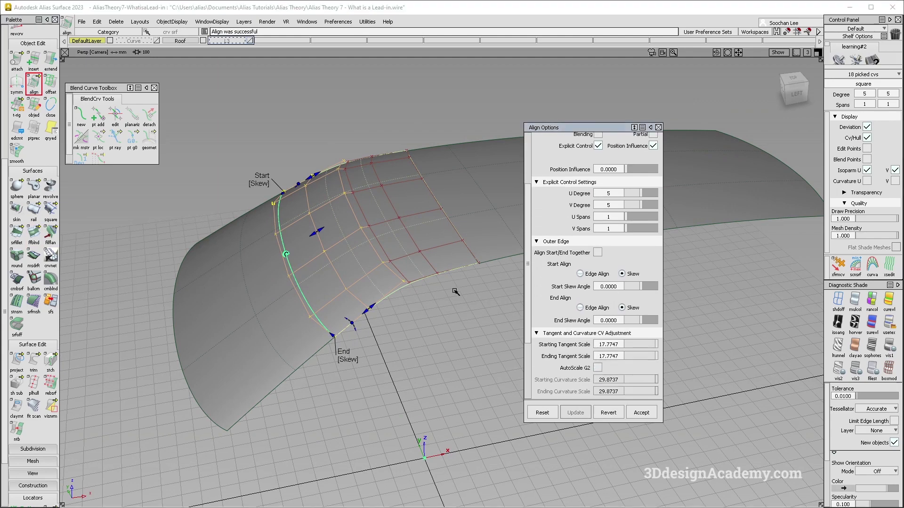
Step: Align the blend surface's other edge to the trimmed roof surface with G2 continuity and set the Position Influence to 1
left_click(437, 214)
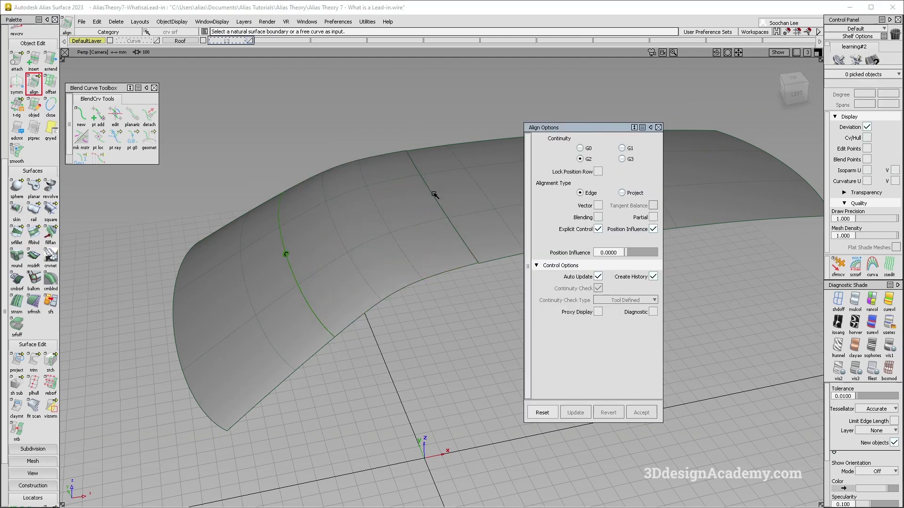
left_click_drag(625, 253, 669, 253)
left_click(320, 277)
left_click_drag(369, 308, 397, 329, "alt+shift")
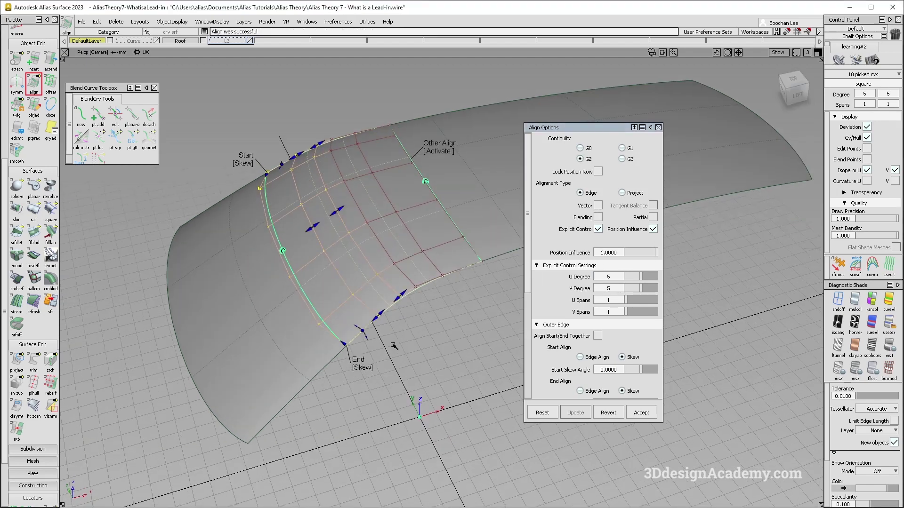
left_click(386, 347)
Step: Add curvature combs along the end, blend and roof surfaces, then reduce their scale and increase their sample density to compare the curvature flow
scroll(24, 435, "down", 3)
left_click(34, 468)
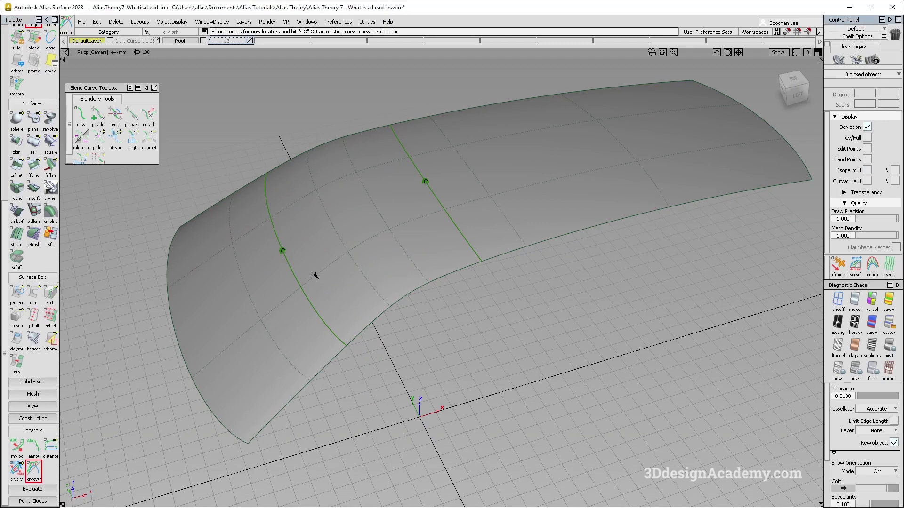
left_click(287, 299)
left_click(358, 239)
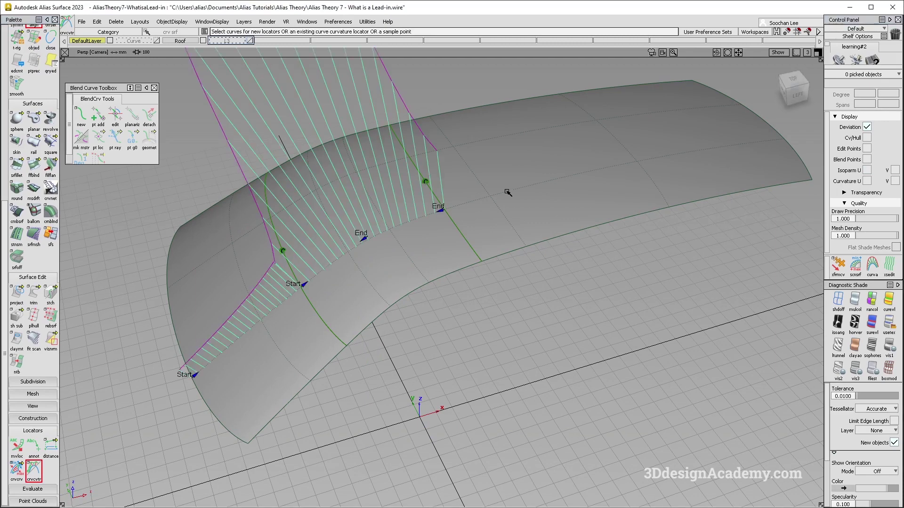
left_click(472, 202)
middle_click_drag(460, 321, 633, 306)
left_click_drag(634, 307, 555, 222)
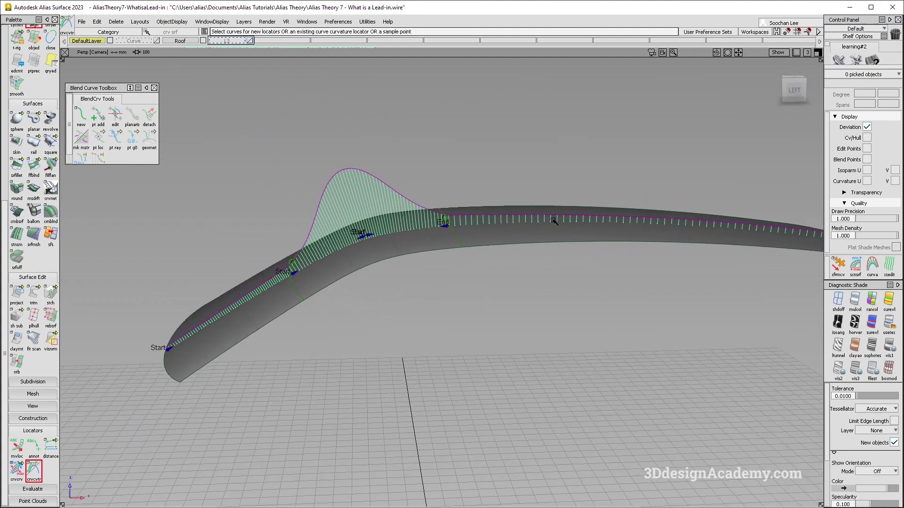
left_click_drag(463, 276, 429, 279, "alt+shift")
Step: Delete the curvature combs and move copies of the trimmed end and roof surfaces along X, beyond the original roof's far end
key("Delete")
left_click_drag(400, 206, 319, 335, "ctrl+shift")
left_click(309, 329)
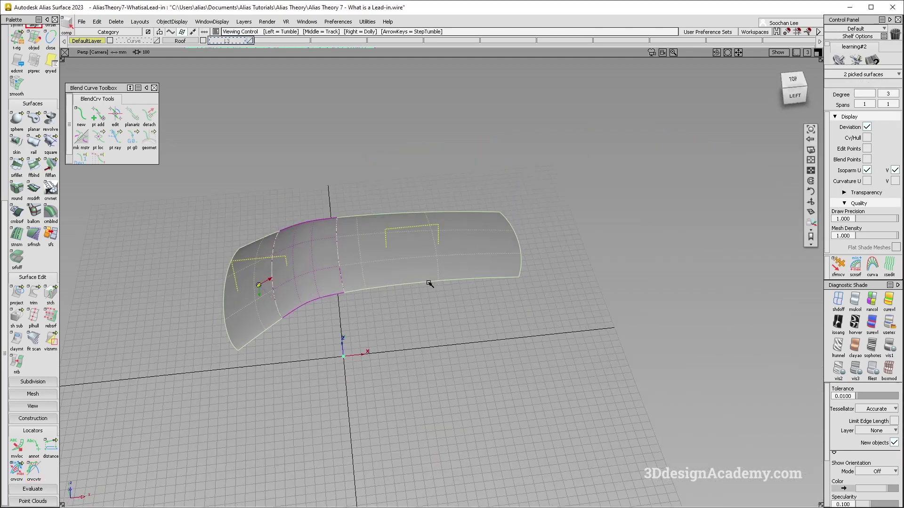
middle_click_drag(369, 339, 476, 355)
left_click(505, 314)
left_click_drag(352, 331, 618, 316)
middle_click_drag(459, 332, 385, 345, "alt+shift")
left_click_drag(448, 400, 394, 258, "ctrl+shift")
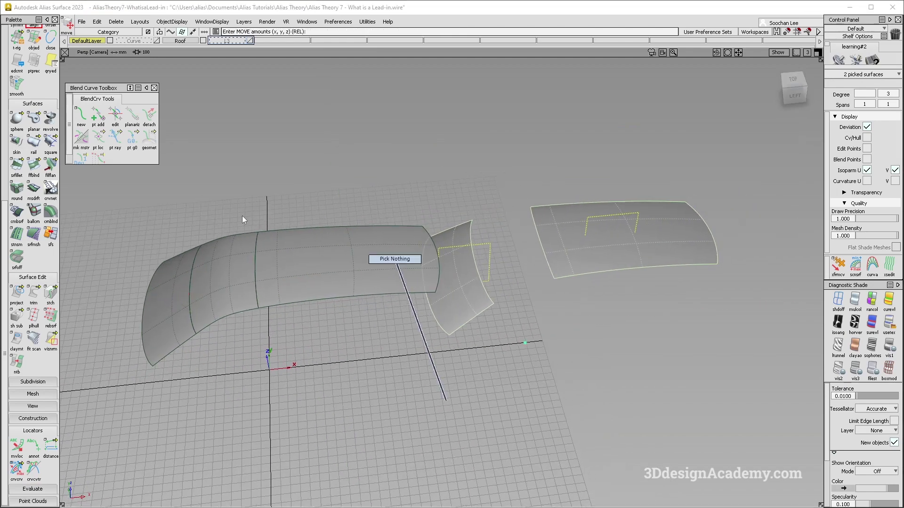
Step: Create a Freeform Blend between the facing edges of the copied end and roof surfaces with G2 Curvature on both sides
left_click(36, 166)
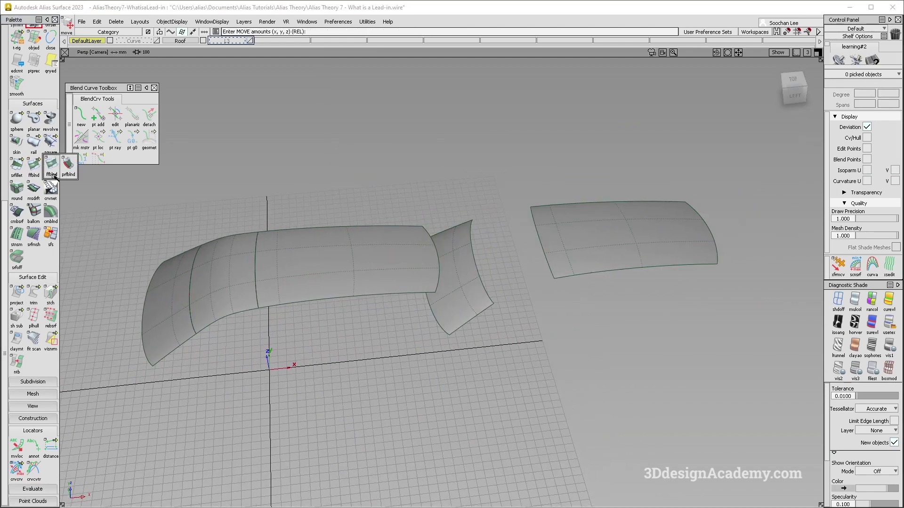
left_click(535, 241)
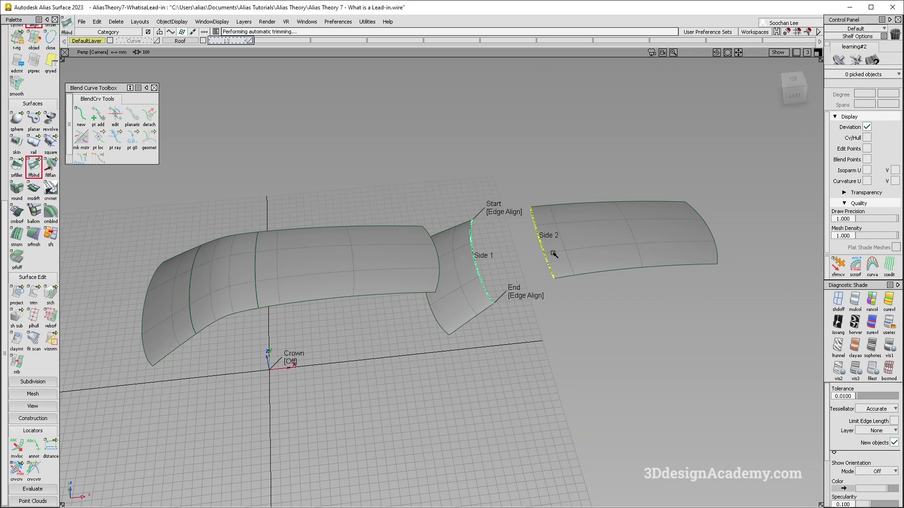
left_click(626, 139)
left_click(628, 171)
left_click(640, 183)
left_click_drag(613, 128, 743, 192)
left_click_drag(464, 211, 484, 219, "alt+shift")
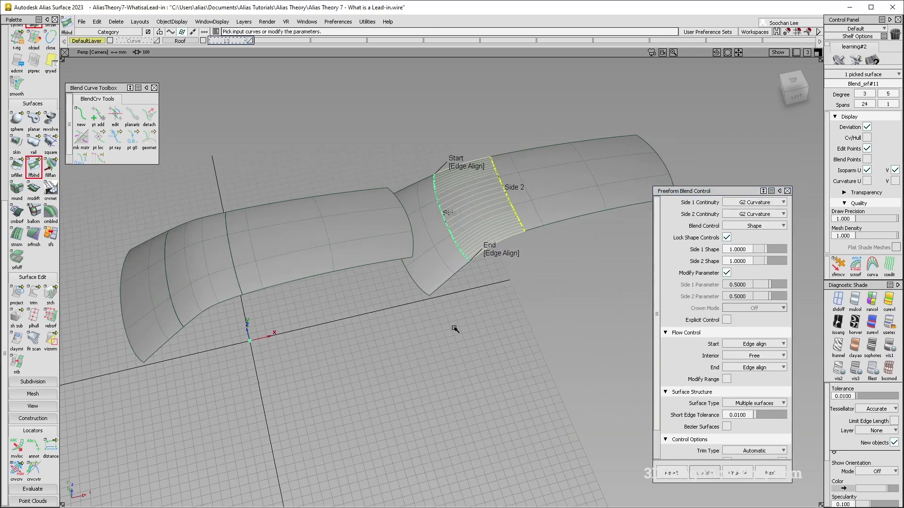
Step: Align the freeform blend's lower edge to the copied end surface with G2 continuity, simplifying its U direction to degree 5 and one span
left_click(41, 151)
scroll(35, 69, "up", 1)
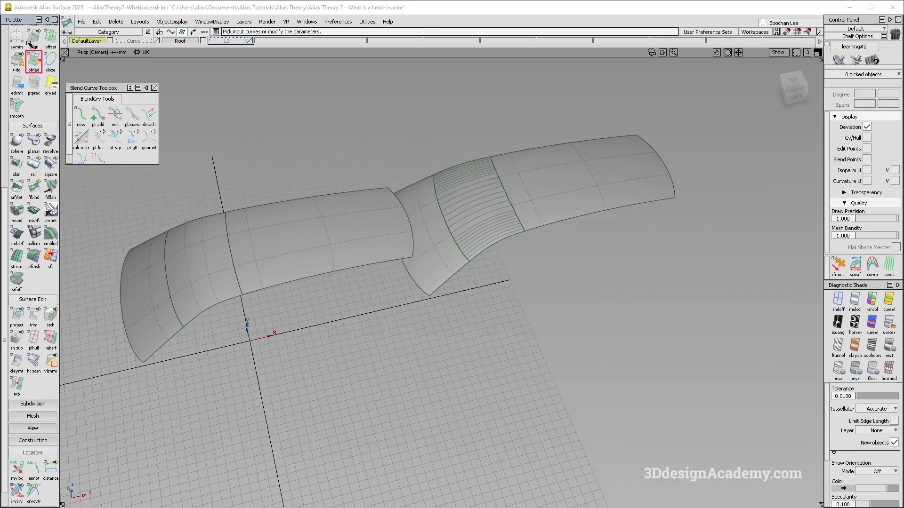
right_click_drag(445, 221, 498, 211, "alt+shift")
left_click(444, 219)
key("Return")
left_click(444, 218)
right_click_drag(443, 219, 426, 213, "alt+shift")
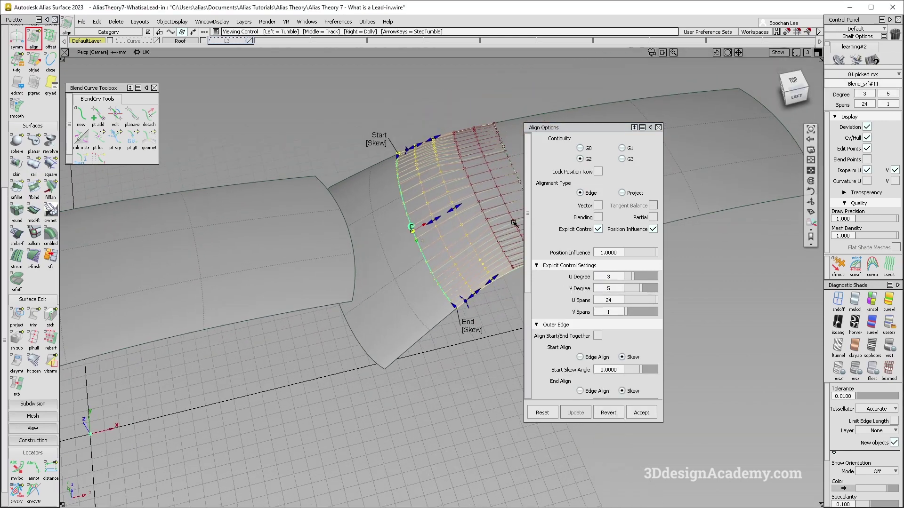
left_click_drag(634, 275, 626, 302)
Step: Align the freeform blend's upper edge to the copied roof surface with G2 continuity
middle_click_drag(444, 216, 408, 226, "alt+shift")
left_click(480, 192)
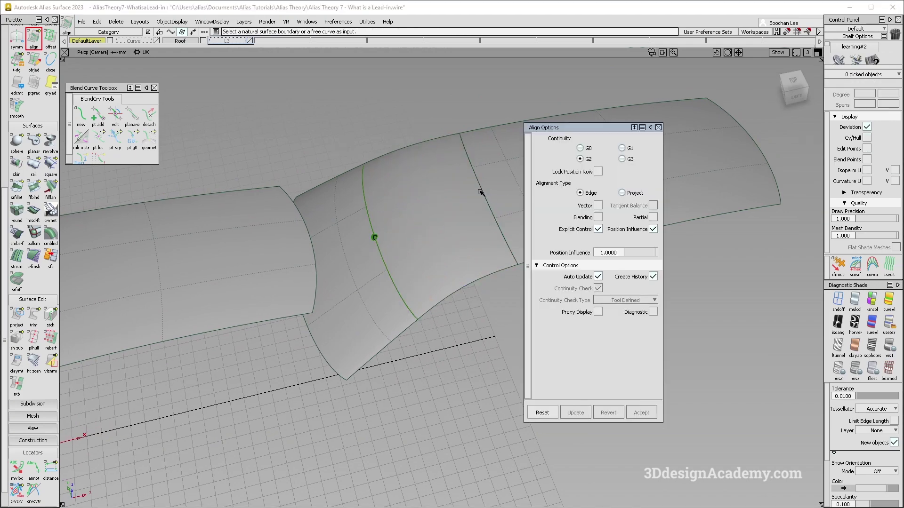
left_click_drag(430, 217, 497, 278, "alt+shift")
left_click_drag(444, 346, 429, 209, "ctrl+shift")
left_click_drag(488, 215, 411, 240, "alt+shift")
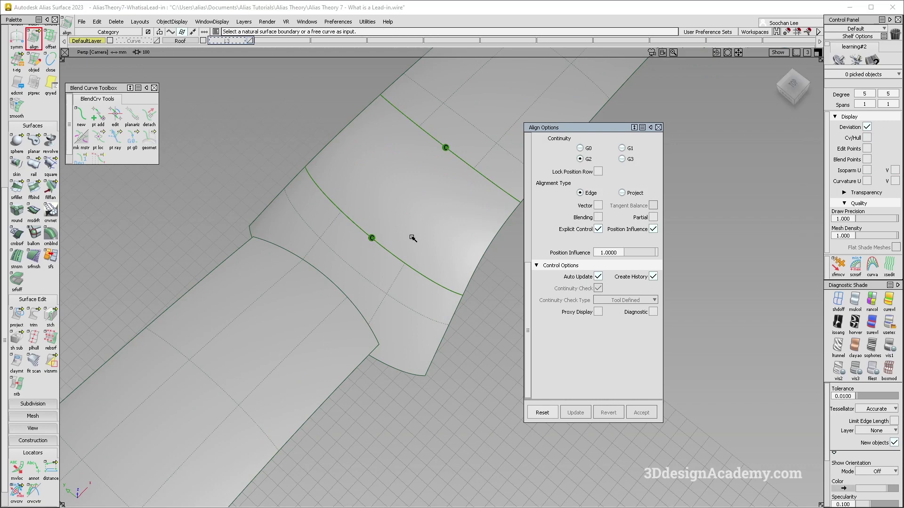
Step: Build a Square surface from the freeform blend's four edges, with G2 Curvature on boundaries 1 and 3 and Free on the side edges
left_click(51, 167)
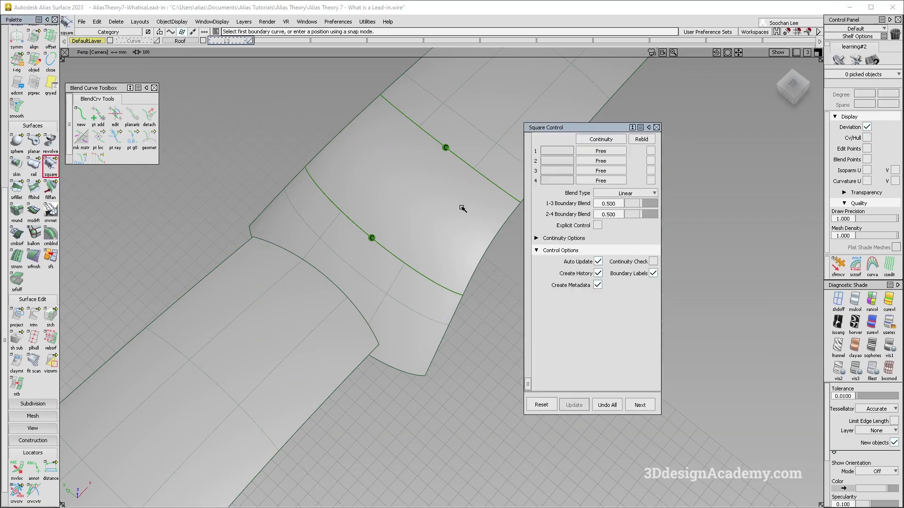
left_click(601, 151)
left_click(611, 194)
left_click(601, 171)
left_click(610, 215)
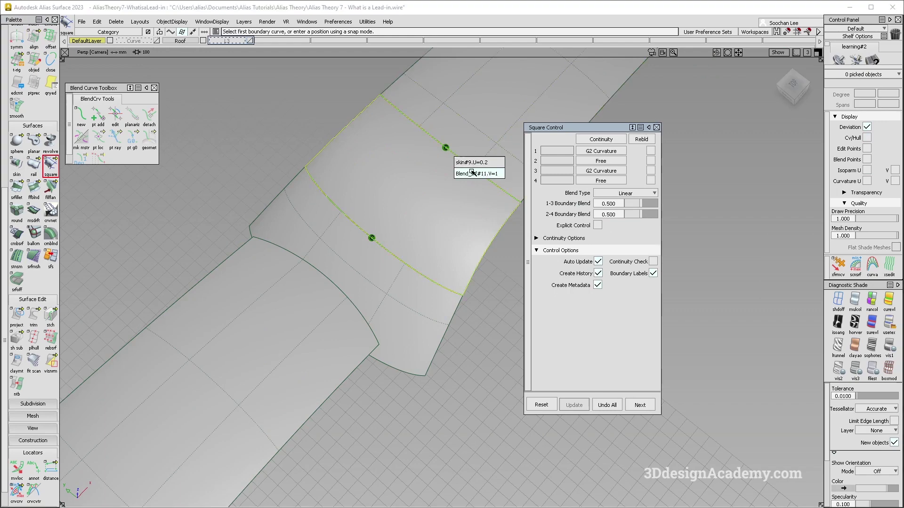
left_click(471, 174)
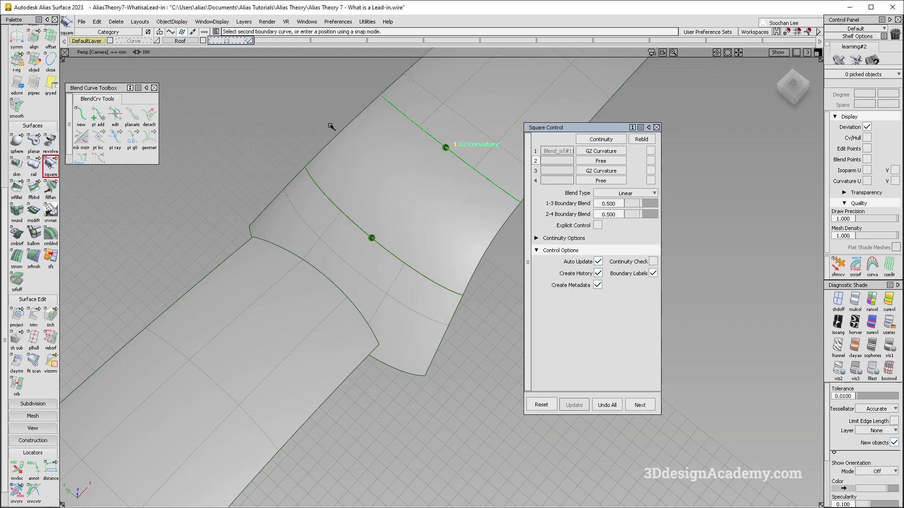
left_click(368, 235)
left_click(376, 245)
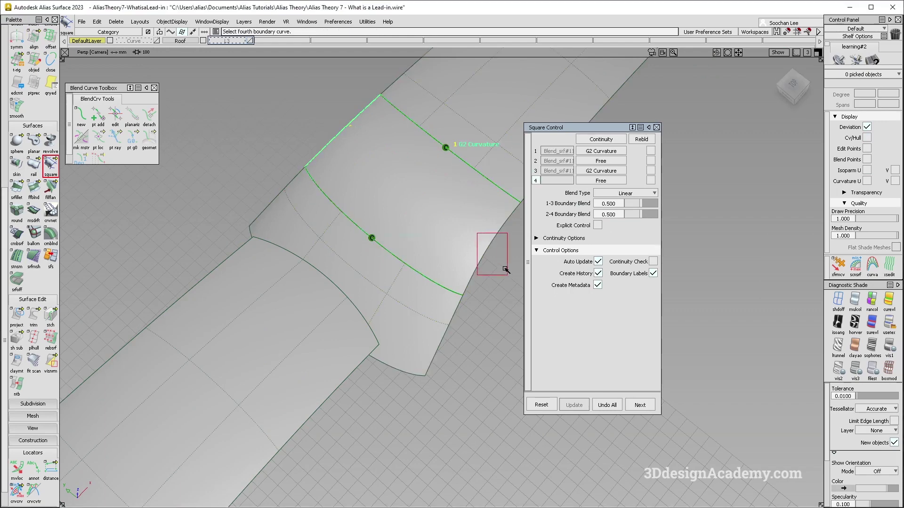
left_click(504, 263)
Step: Delete the original freeform blend surface lying beneath the new square surface
left_click_drag(501, 283, 497, 239, "ctrl+shift")
left_click(495, 238)
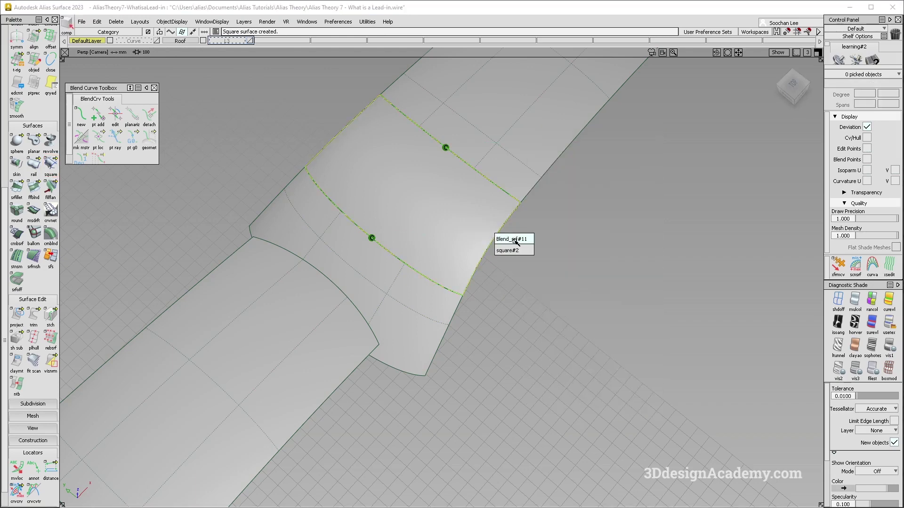
left_click(512, 241)
key("Delete")
left_click(434, 281)
Step: Pick the new square surface, increase its patch precision to show interior isoparms, and clear the selection
left_click_drag(434, 281, 341, 278, "alt+shift")
left_click_drag(468, 186, 421, 257, "ctrl+shift")
left_click(430, 232)
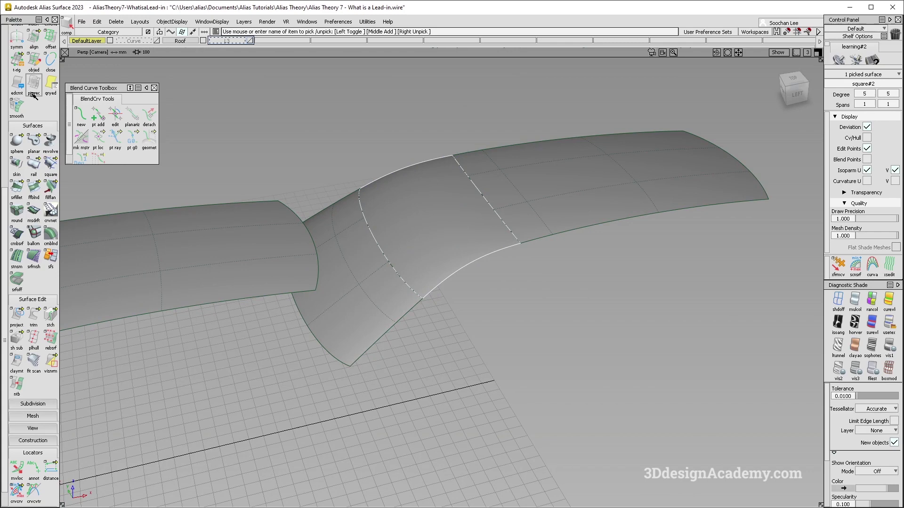
left_click(33, 92)
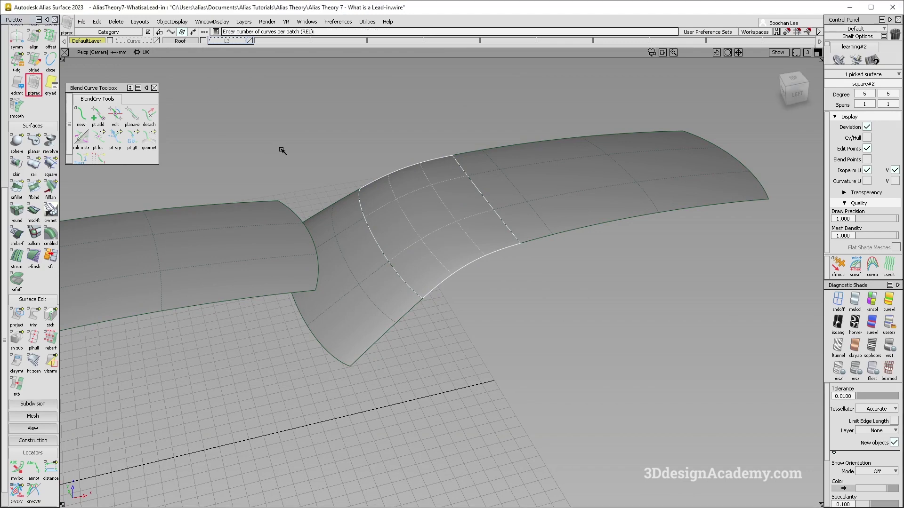
left_click_drag(282, 151, 278, 188, "ctrl+shift")
Step: Add curvature combs along the copied end, square and roof surfaces and adjust their scale and sample density for comparison
scroll(32, 470, "down", 1)
left_click(32, 471)
left_click(377, 271)
left_click(461, 222)
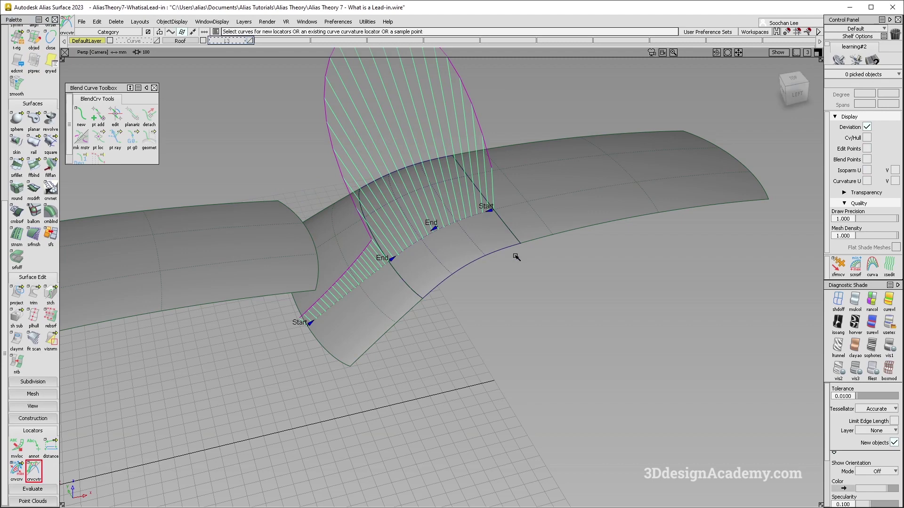
left_click(513, 205)
right_click_drag(512, 204, 428, 284, "alt+shift")
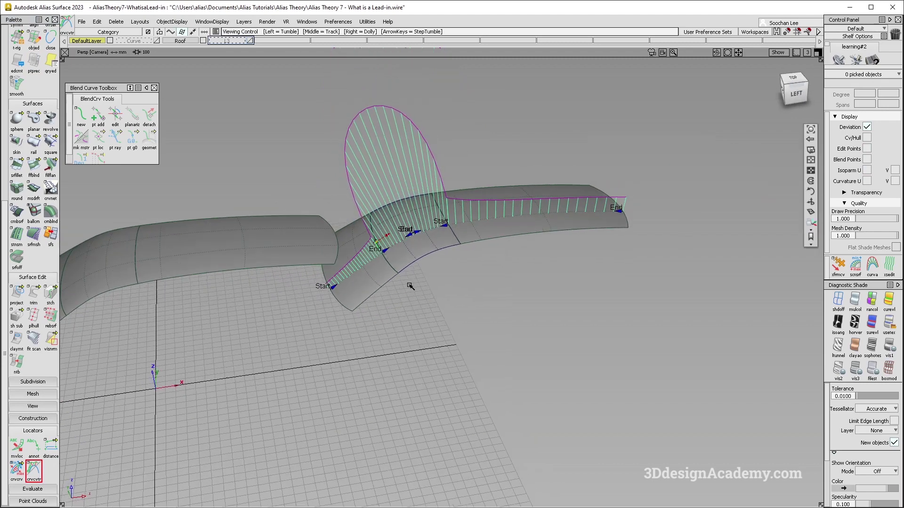
middle_click_drag(281, 381, 529, 319)
left_click_drag(530, 319, 358, 358)
middle_click_drag(358, 330, 389, 330, "alt+shift")
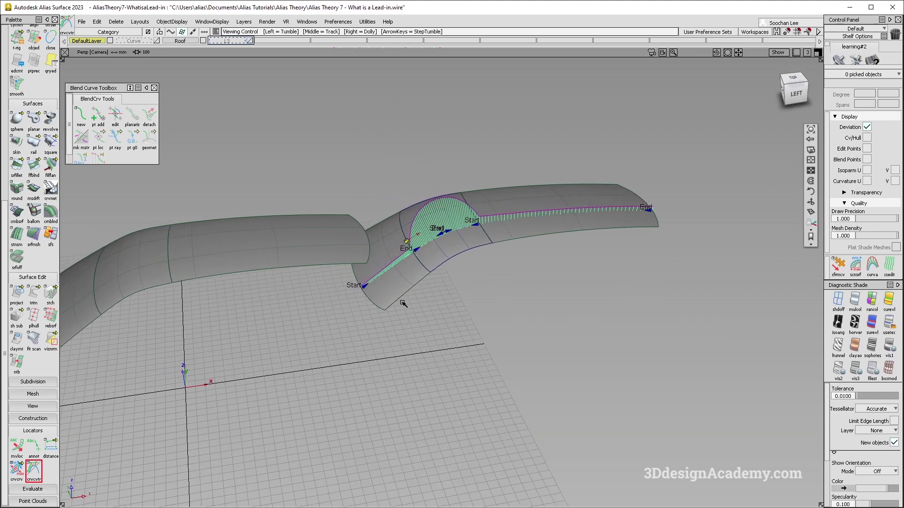
Step: Add curvature combs across the original roof's end and blend surfaces for comparison with the copied set
left_click_drag(110, 281, 94, 305, "alt+shift")
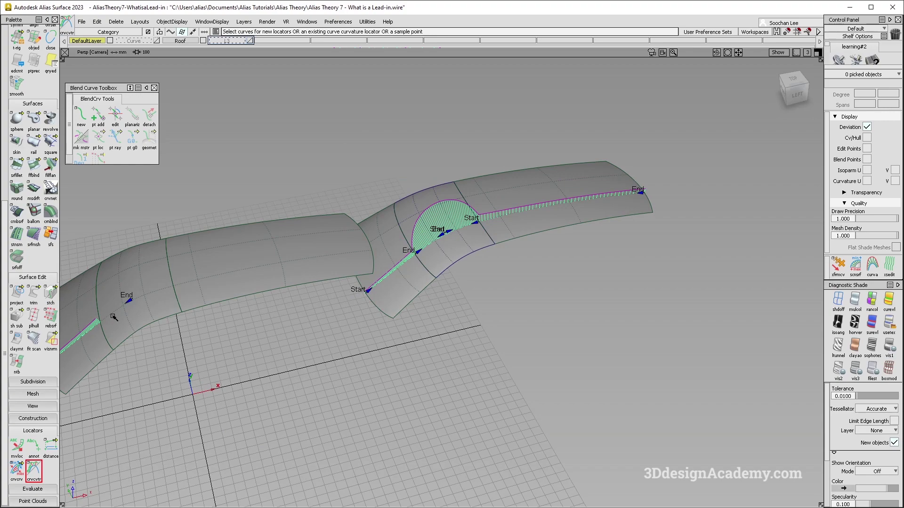
left_click(115, 314)
left_click_drag(183, 287, 455, 336, "alt+shift")
Step: Remove the curvature locators and shade both roofs with the Showroom environment, hiding the surface edge lines
mouse_move(455, 336)
middle_mouse_down("ctrl+shift")
mouse_move(542, 373)
mouse_move(391, 279)
middle_mouse_up("ctrl+shift")
left_click(889, 322)
right_click_drag(556, 335, 426, 256, "ctrl+shift")
left_click_drag(426, 256, 377, 226, "alt+shift")
right_click_drag(377, 226, 442, 250, "alt+shift")
left_click_drag(442, 250, 379, 266, "alt+shift")
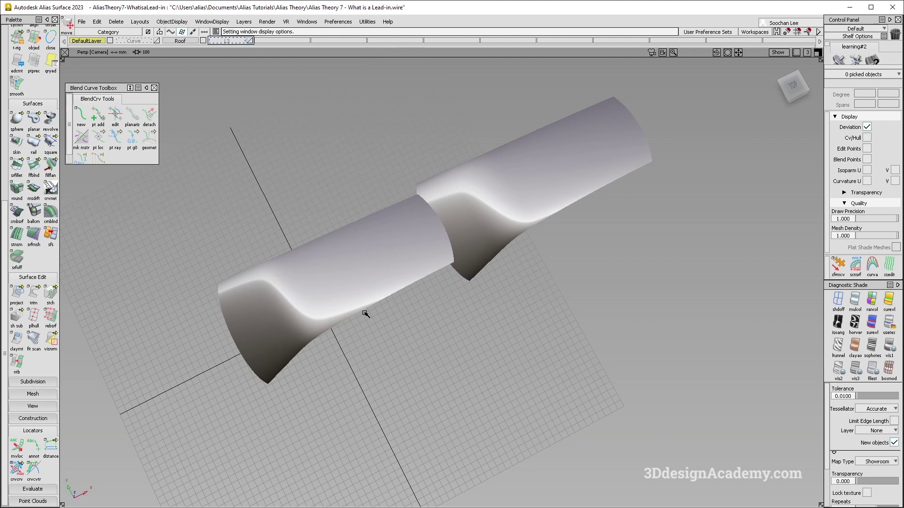
Step: Examine the highlight flow across both roof blends, and restore the surface edge lines over the shading
left_click_drag(472, 207, 468, 196, "alt+shift")
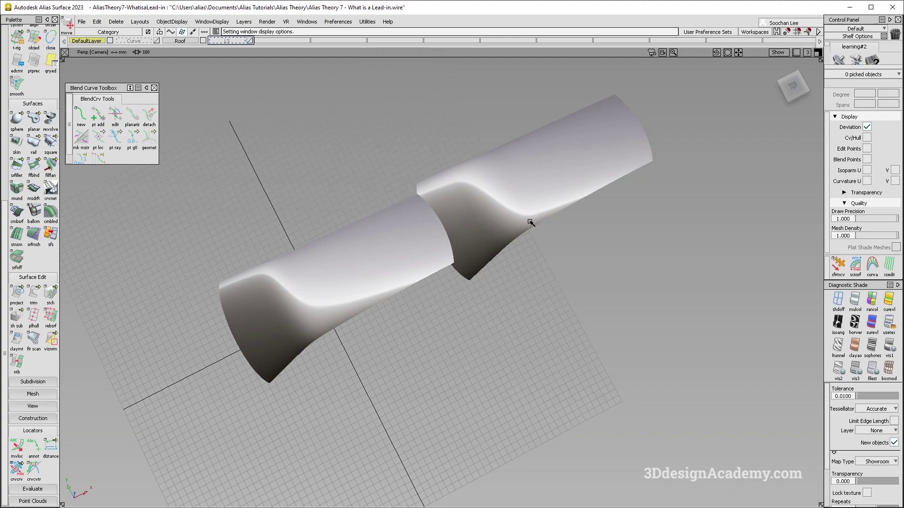
left_click_drag(438, 198, 439, 268, "alt+shift")
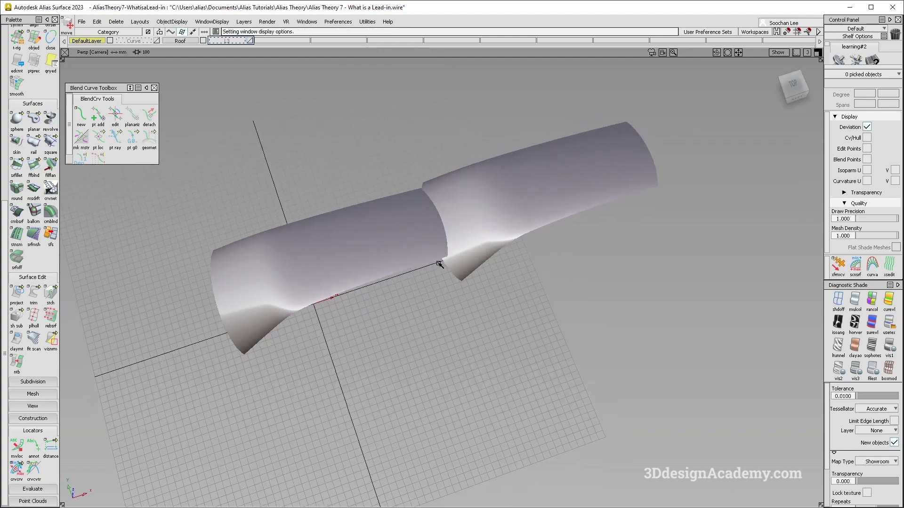
middle_click_drag(413, 271, 420, 279, "alt+shift")
right_click_drag(504, 365, 461, 313, "ctrl+shift")
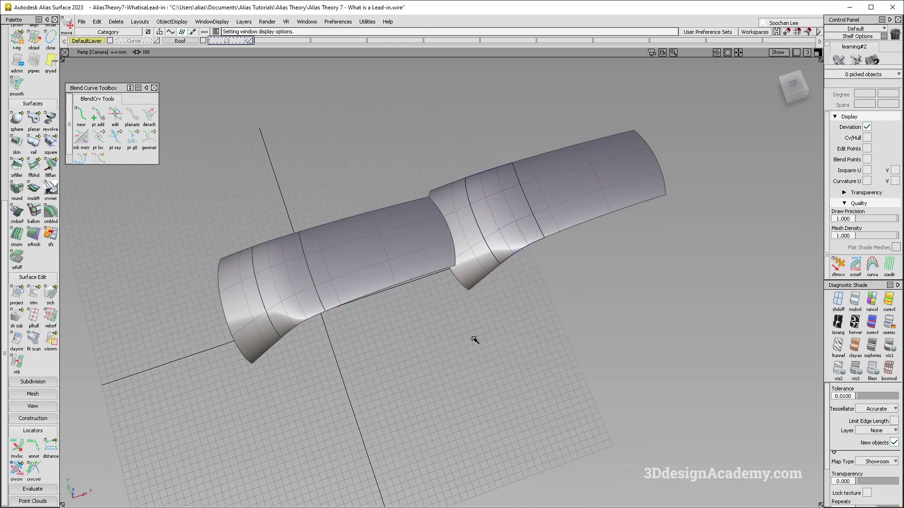
left_click_drag(412, 318, 430, 309, "alt+shift")
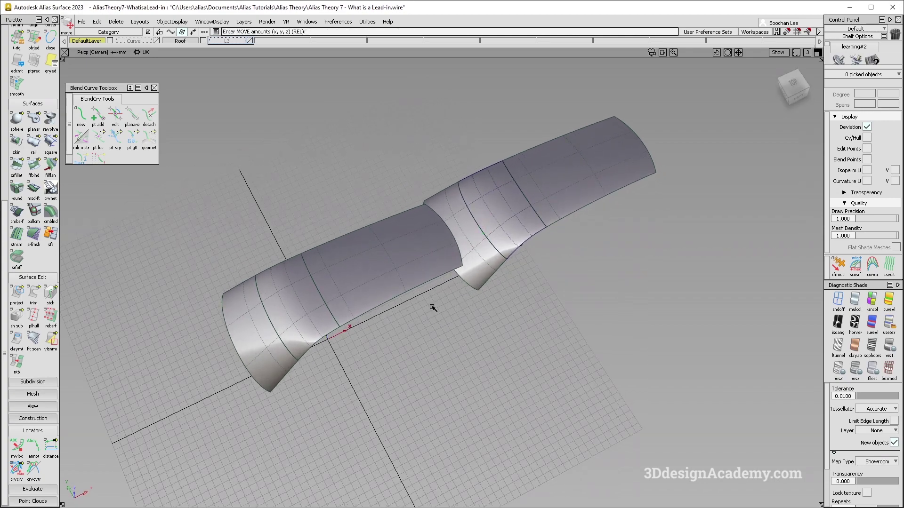
mouse_move(409, 328)
left_mouse_down("alt+shift")
mouse_move(367, 312)
mouse_move(367, 272)
left_mouse_up("alt+shift")
Step: Assign all six roof surfaces to the Roof layer and hide that layer
left_click_drag(400, 418, 385, 302, "ctrl+shift")
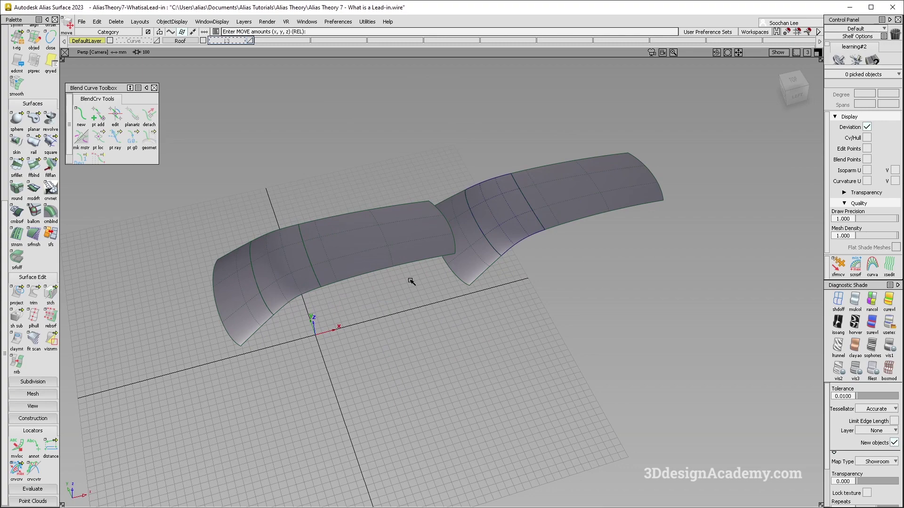
left_click_drag(448, 258, 448, 241, "alt+shift")
left_click_drag(396, 323, 545, 190, "ctrl+shift")
left_click_drag(605, 146, 210, 343)
left_click_drag(288, 258, 299, 266, "alt+shift")
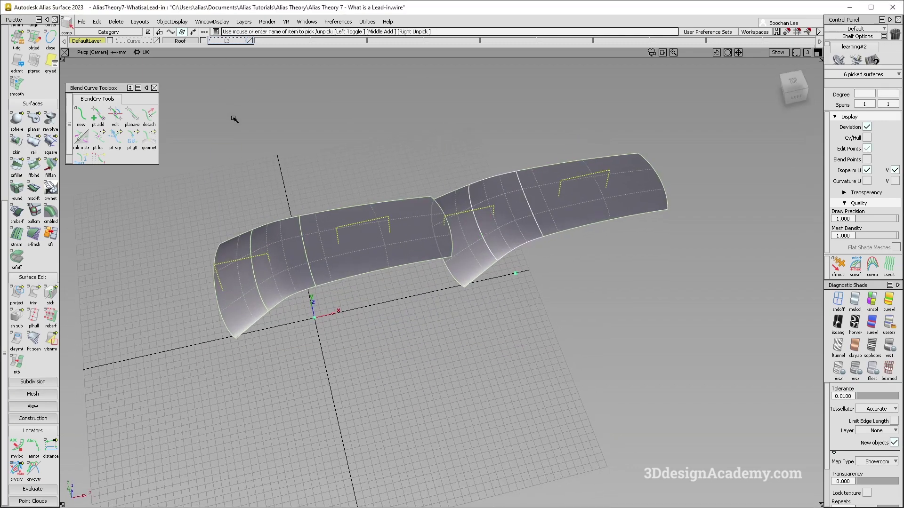
right_click(188, 41)
left_click(175, 49)
left_click(203, 41)
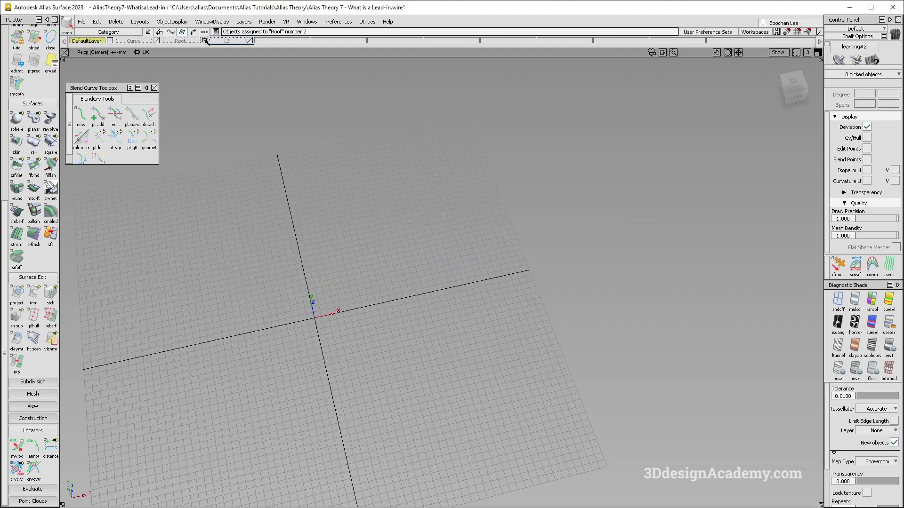
Step: Show layer L3 and view its three bent frames from the left with the grid hidden
left_click(250, 40)
right_click_drag(344, 262, 344, 313, "alt+shift")
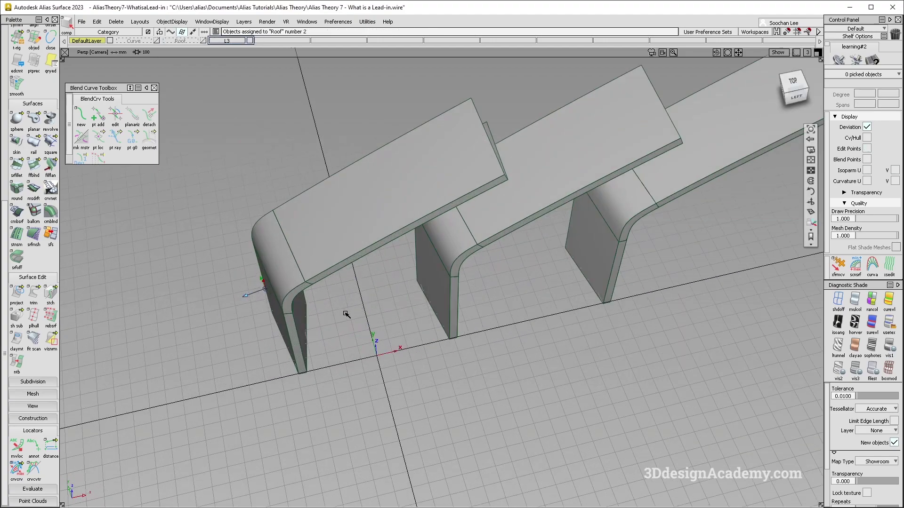
left_click_drag(344, 313, 388, 295, "alt+shift")
mouse_move(411, 330)
left_mouse_down("alt+shift")
mouse_move(340, 272)
mouse_move(388, 354)
left_mouse_up("alt+shift")
left_click_drag(387, 354, 351, 229, "ctrl+shift")
mouse_move(336, 261)
left_mouse_down("alt+shift")
mouse_move(449, 227)
mouse_move(476, 306)
left_mouse_up("alt+shift")
key("F6")
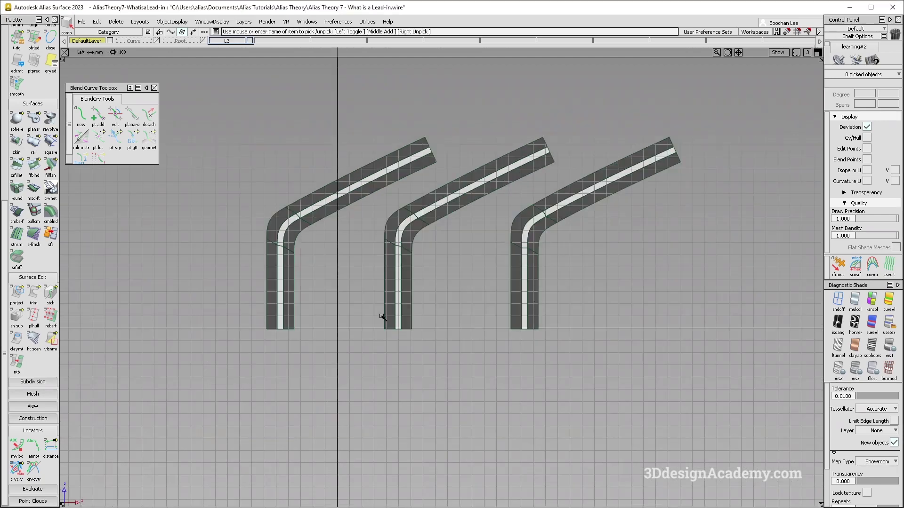
key("alt+g")
middle_click_drag(394, 277, 424, 302, "alt+shift")
Step: Pick the first frame's outer corner fillet and its two adjoining flat surfaces and display their control vertices
left_click_drag(665, 191, 286, 301, "ctrl+shift")
mouse_move(286, 300)
left_mouse_down()
mouse_move(343, 285)
mouse_move(299, 312)
left_mouse_up()
right_click_drag(313, 258, 292, 200, "alt+shift")
left_click_drag(292, 200, 292, 156, "ctrl+shift")
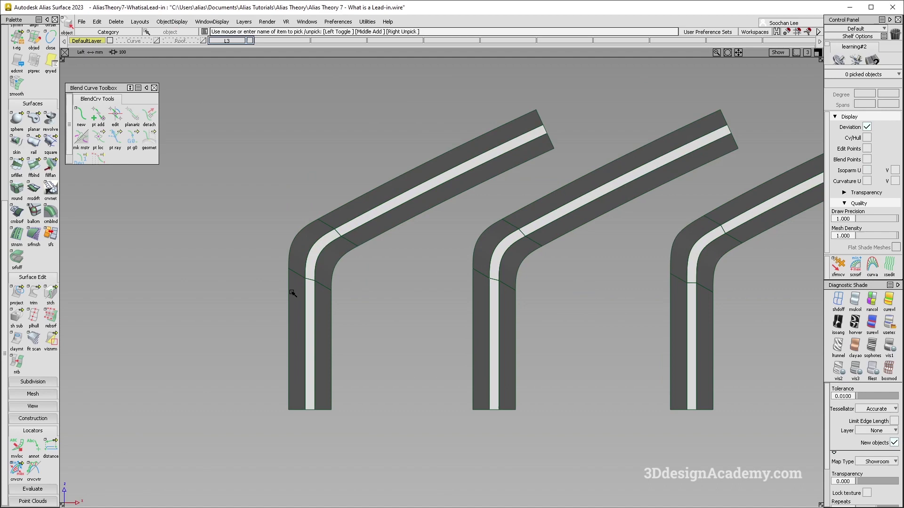
left_click(290, 292)
left_click(328, 224)
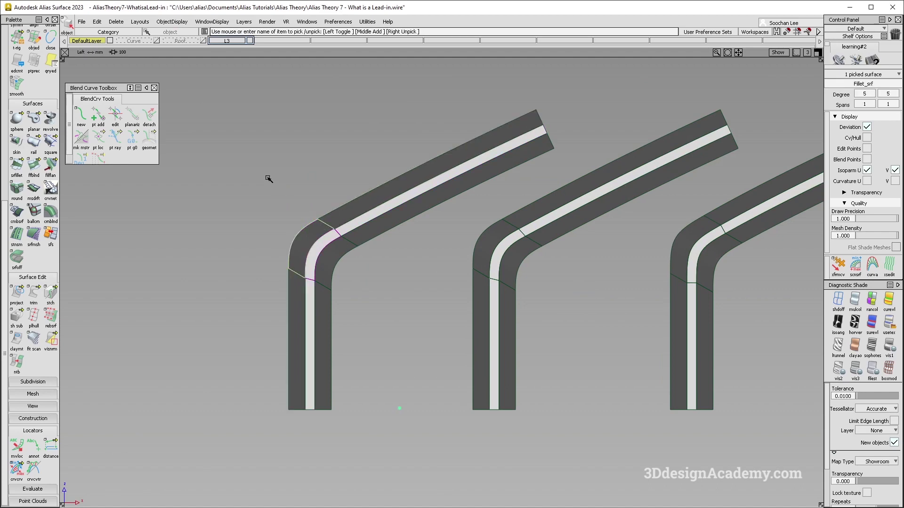
left_click(353, 215)
left_click(286, 299)
right_click_drag(264, 203, 383, 306, "ctrl+shift")
middle_click_drag(382, 306, 386, 313, "alt+shift")
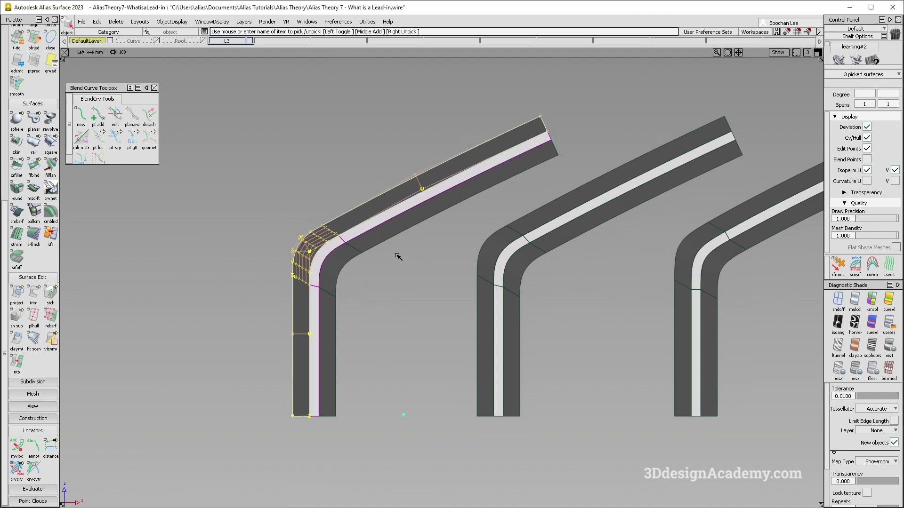
Step: Hide the first frame's control vertices and clear the selection
right_click_drag(314, 232, 383, 232, "ctrl+shift")
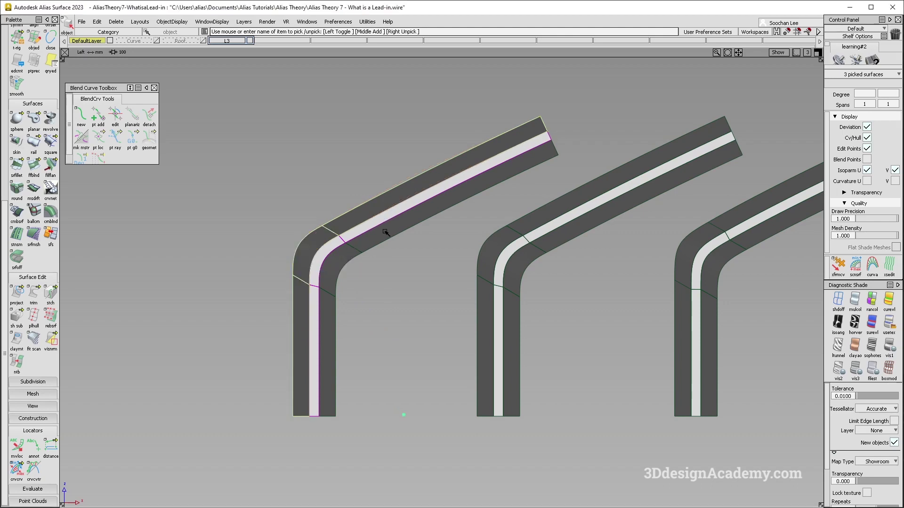
middle_click_drag(521, 141, 504, 147, "alt+shift")
left_click_drag(380, 299, 316, 231, "ctrl+shift")
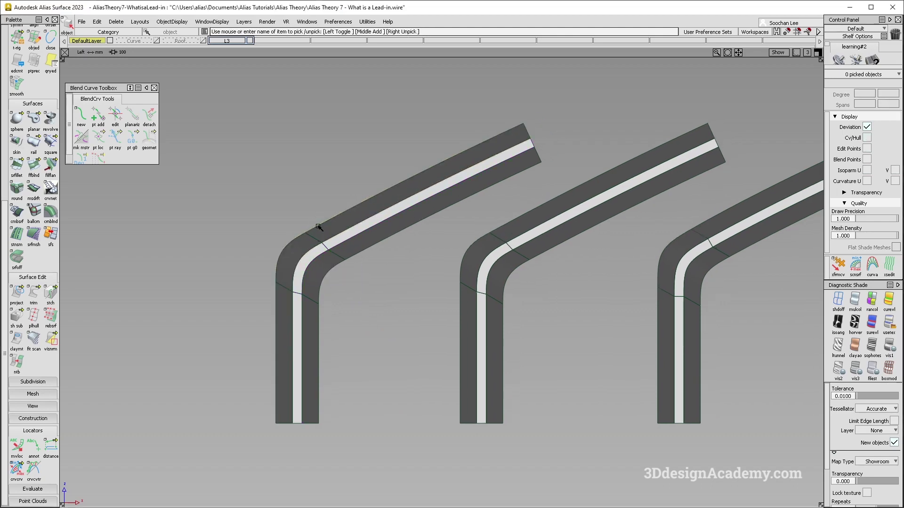
Step: Check curvature combs along the outer edge of the first frame's leg and corner, and remove them
middle_click_drag(352, 276, 348, 259, "alt+shift")
left_click(34, 471)
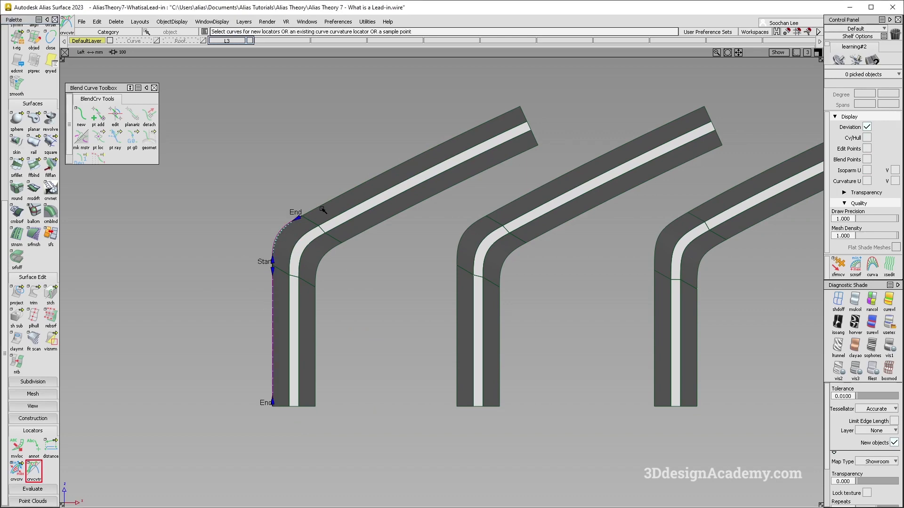
left_click_drag(368, 284, 350, 288)
right_click_drag(388, 343, 270, 263, "ctrl+shift")
Step: Check curvature combs along the light strip's edge on the first frame's leg, corner and slope, and remove them
middle_click_drag(409, 254, 366, 257, "alt+shift")
left_click(245, 300)
left_click(251, 305)
left_click(246, 263)
left_click(251, 267)
left_click(287, 227)
left_click(293, 233)
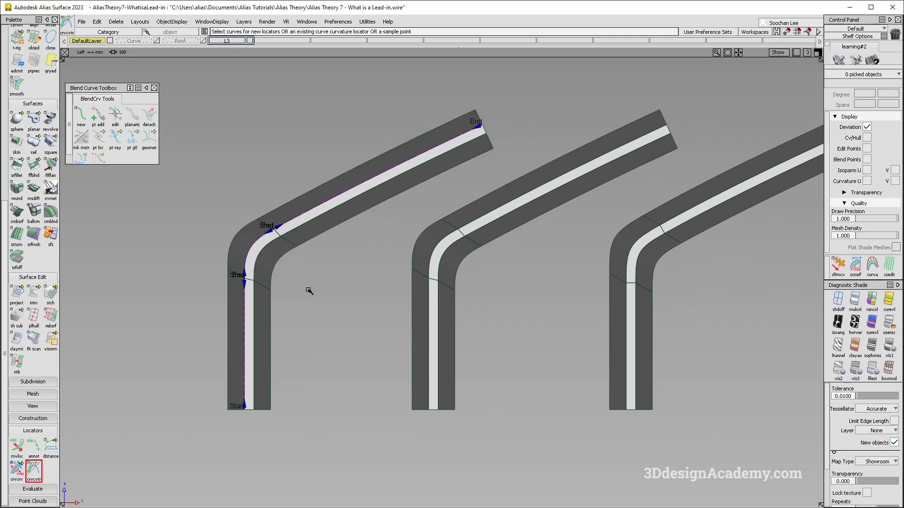
left_click_drag(332, 285, 376, 278)
right_click_drag(375, 278, 404, 277, "alt+shift")
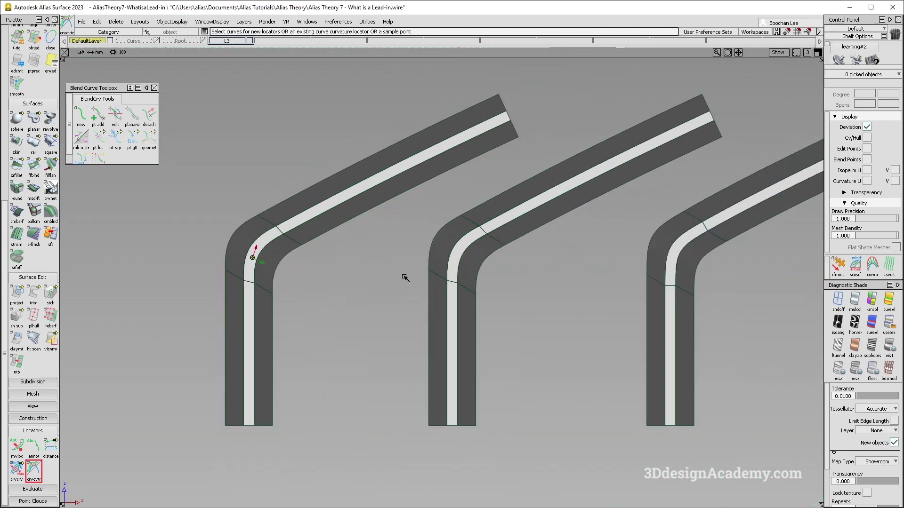
Step: Pick the sloped outer surfaces of the second and third frames and display their control vertices
middle_click_drag(526, 340, 275, 310, "alt+shift")
middle_click_drag(401, 264, 412, 301, "alt+shift")
left_click_drag(500, 194, 472, 230, "ctrl+shift")
left_click(475, 204)
left_click(324, 165)
key("alt+c")
right_click_drag(429, 344, 409, 338, "alt+shift")
middle_click_drag(409, 339, 457, 335, "alt+shift")
middle_click_drag(529, 232, 498, 226, "alt+shift")
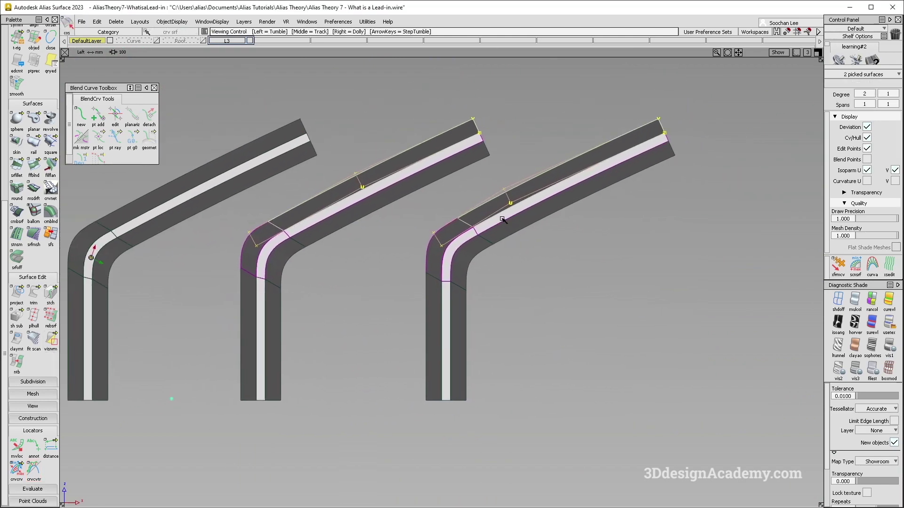
middle_click_drag(384, 264, 440, 247, "alt+shift")
Step: Hide the third frame's sloped-surface control vertices and display those of its outer corner fillet
left_click_drag(415, 250, 347, 222, "ctrl+shift")
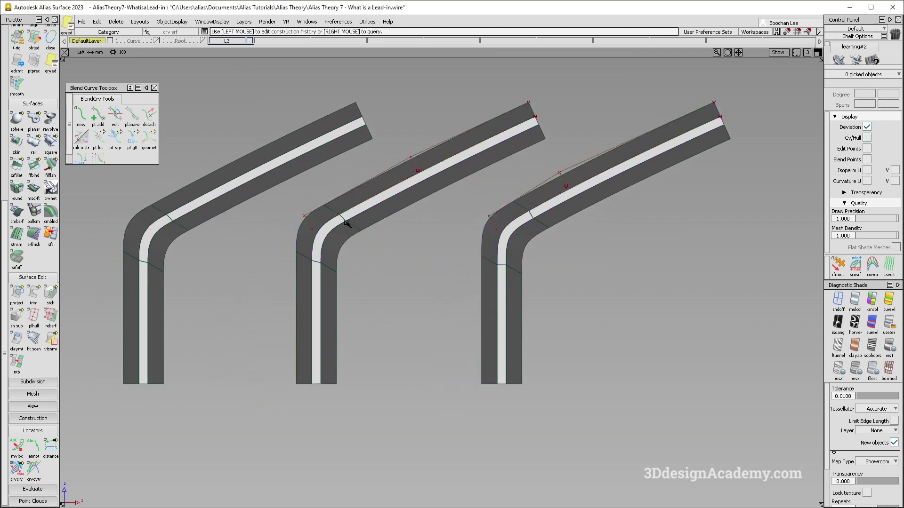
left_click(566, 180, "ctrl+shift")
left_click_drag(512, 306, 514, 219, "ctrl+shift")
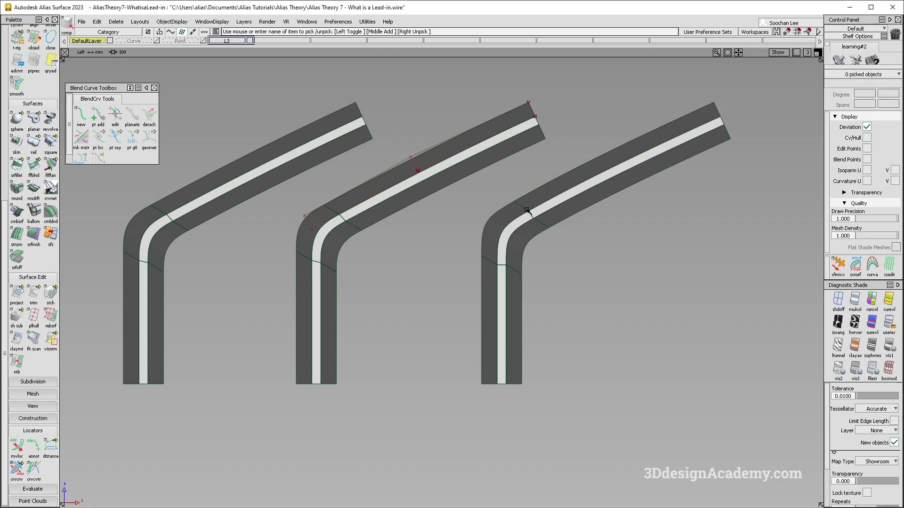
left_click(504, 221)
right_click_drag(503, 221, 510, 238, "ctrl+shift")
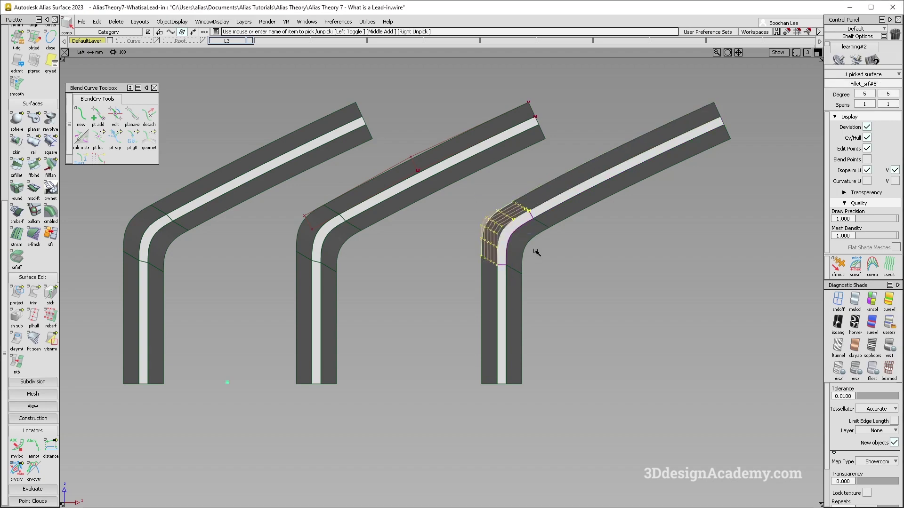
Step: In perspective, hide the middle frame's sloped-surface control vertices and display those of its outer corner fillet
key("F8")
left_click_drag(573, 244, 510, 190, "alt+shift")
left_click(423, 178)
right_click_drag(511, 221, 516, 245, "ctrl+shift")
left_click_drag(516, 243, 513, 189, "ctrl+shift")
left_click(453, 191)
left_click(436, 186)
right_click_drag(453, 194, 460, 215, "ctrl+shift")
left_click_drag(470, 221, 447, 211, "alt+shift")
left_click_drag(523, 238, 465, 217, "ctrl+shift")
Step: Pick the whole middle frame and delete it
left_click_drag(315, 246, 393, 252, "alt+shift")
left_click_drag(422, 280, 490, 258, "ctrl+shift")
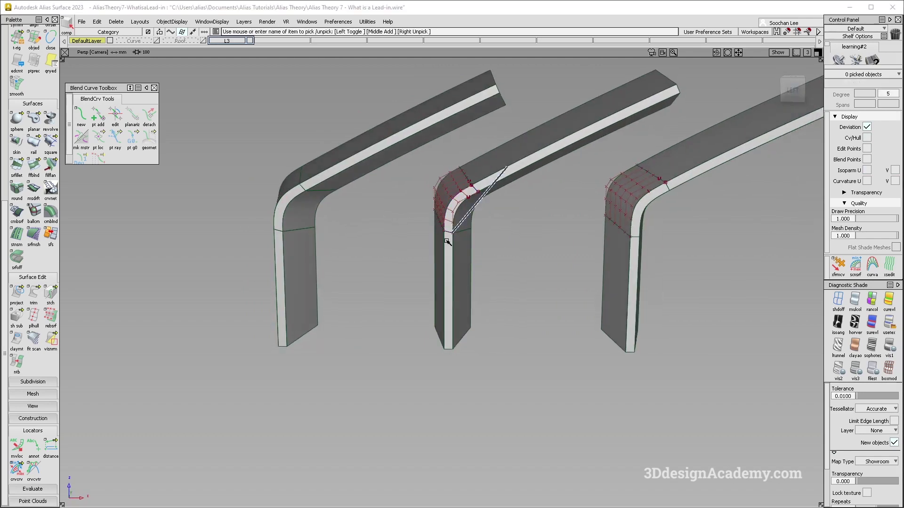
left_click(432, 254)
key("Delete")
key("Return")
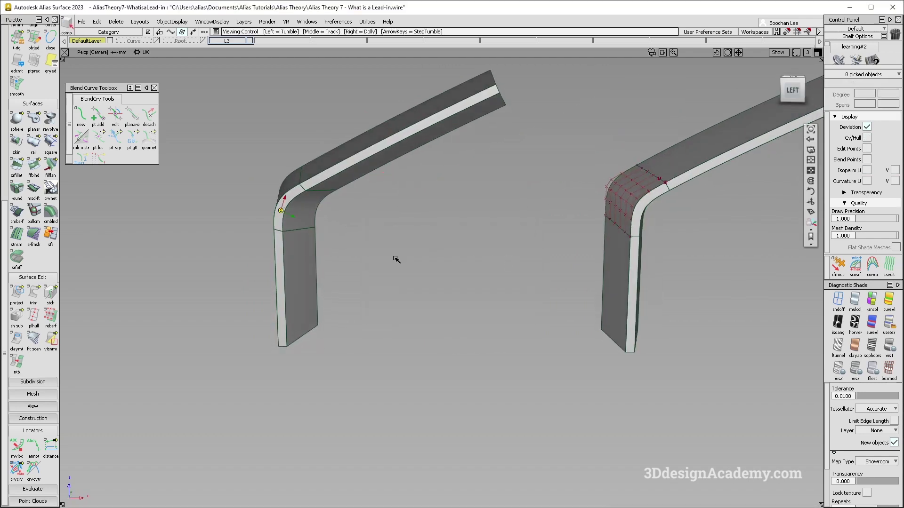
Step: Compare the control vertices of the right frame's sloped surface and outer corner fillet, leaving only the fillet's displayed
left_click_drag(414, 256, 437, 366, "alt+shift")
left_click_drag(641, 198, 605, 180, "alt+shift")
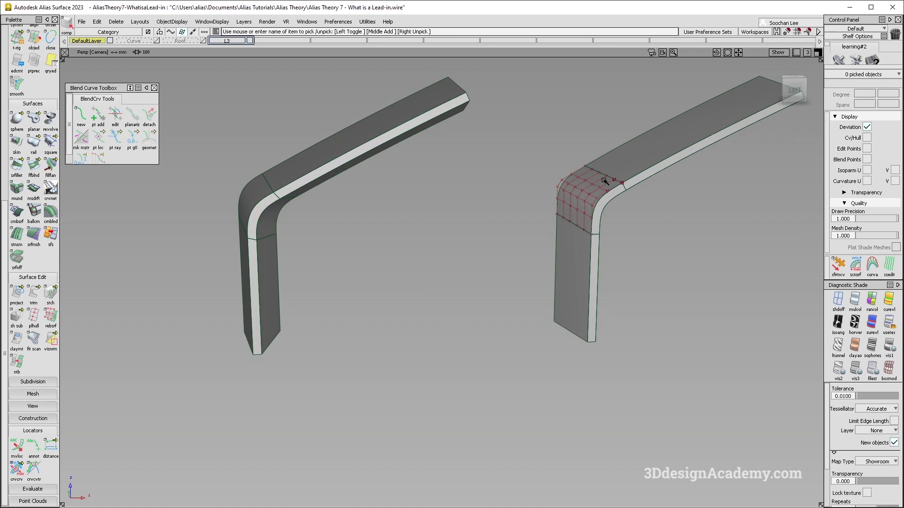
left_click(645, 157)
left_click_drag(645, 160, 591, 137, "alt+shift")
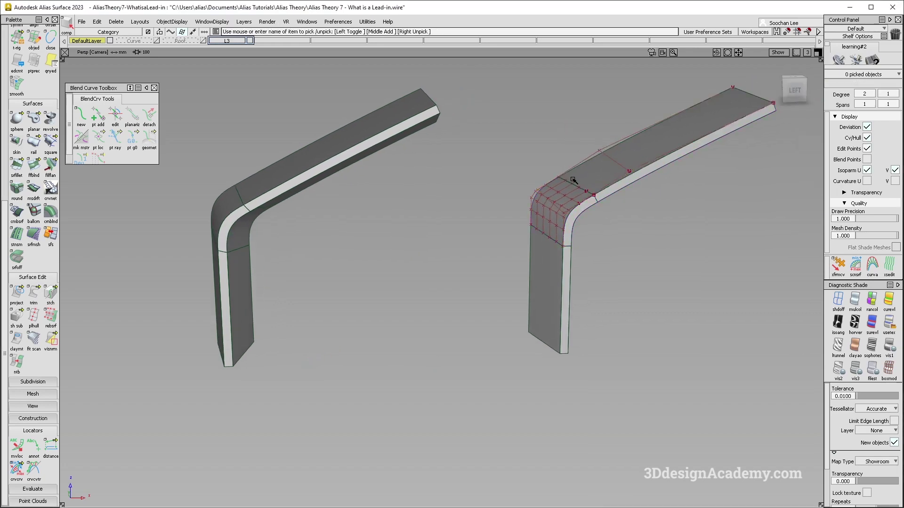
left_click_drag(606, 174, 639, 134, "ctrl+shift")
left_click(615, 157)
left_click_drag(586, 167, 585, 193, "ctrl+shift")
left_click(564, 209)
middle_click_drag(449, 239, 482, 232, "alt+shift")
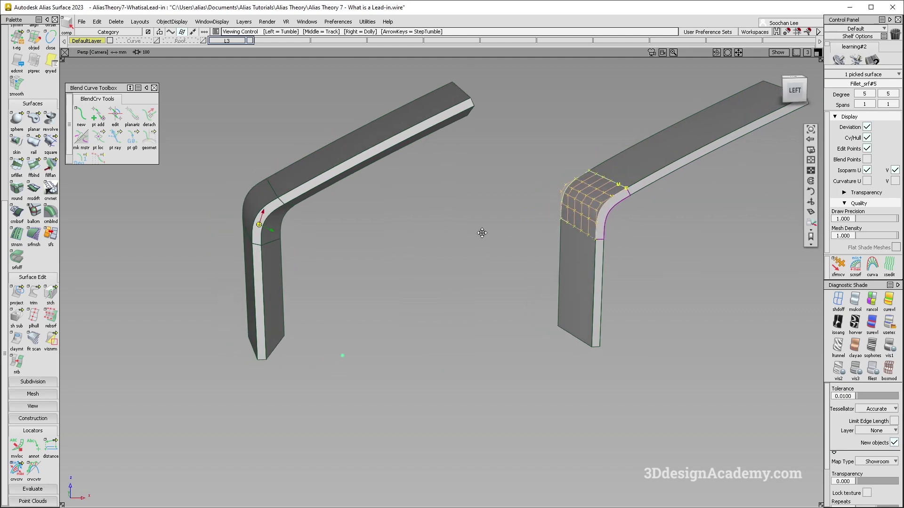
left_click(332, 289)
middle_click_drag(333, 288, 348, 280, "alt+shift")
Step: Check curvature combs along the right frame's outer edges in the Left view, and remove them
left_click(794, 90)
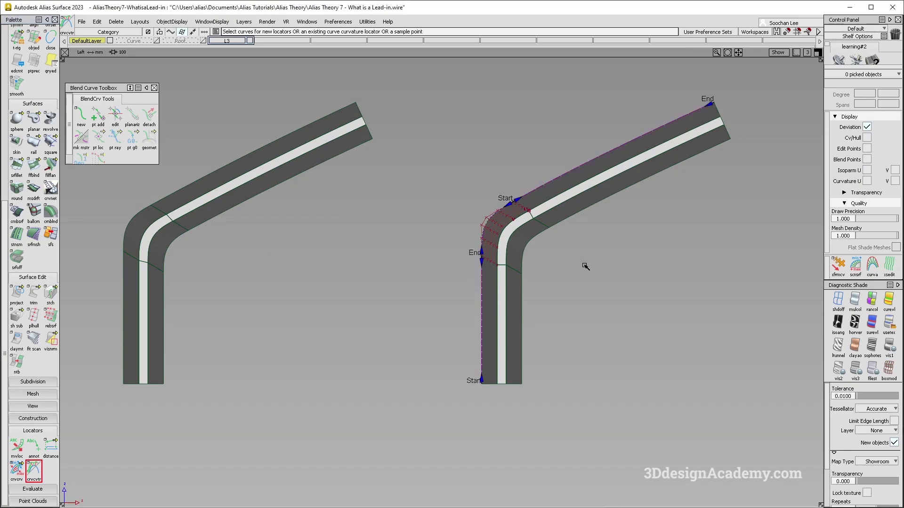
left_click_drag(574, 262, 567, 263)
right_click_drag(630, 259, 335, 271, "alt+shift")
middle_click_drag(335, 271, 687, 333, "alt+shift")
right_click_drag(687, 333, 765, 359, "alt+shift")
key("ctrl+z")
middle_click_drag(764, 359, 639, 349, "alt+shift")
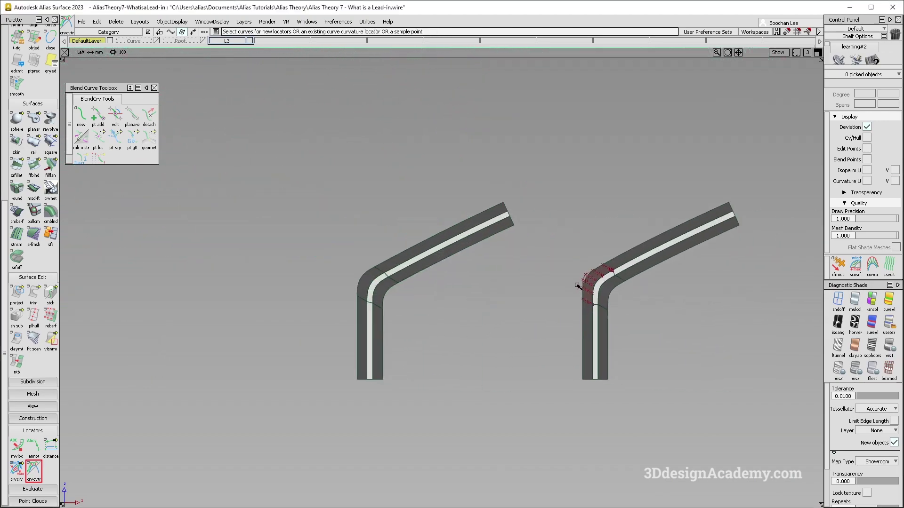
Step: Duplicate the outer edge curves of both frames' legs, corners and slopes, and move the copies clear of the surfaces
left_click_drag(619, 236, 616, 255, "ctrl+shift")
left_click_drag(410, 390, 396, 337, "ctrl+shift")
scroll(20, 116, "up", 5)
scroll(20, 116, "up", 3)
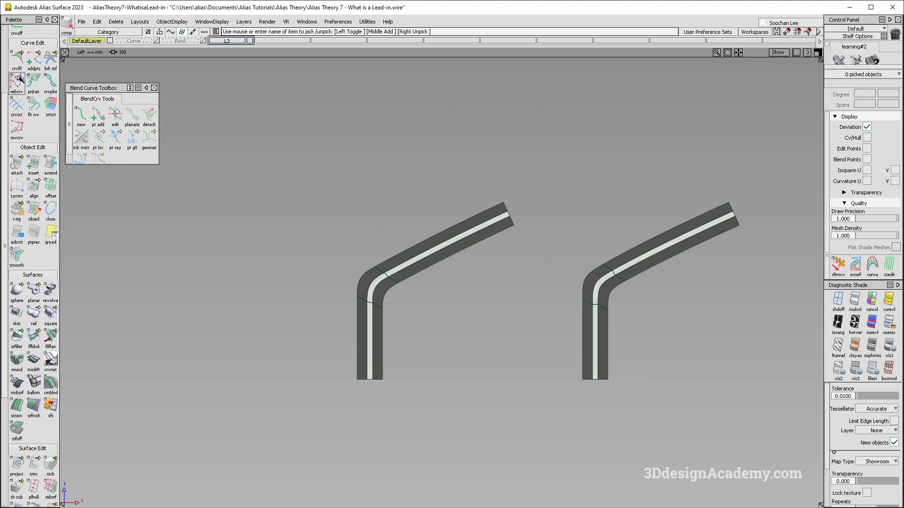
left_click(16, 59)
left_click(355, 312)
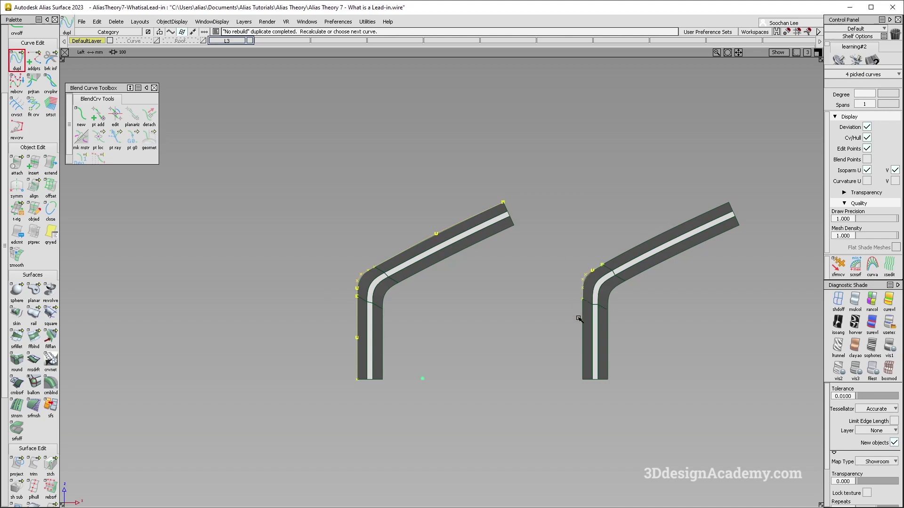
middle_click_drag(527, 332, 469, 306, "ctrl+shift")
left_click_drag(343, 276, 284, 260, "ctrl+shift")
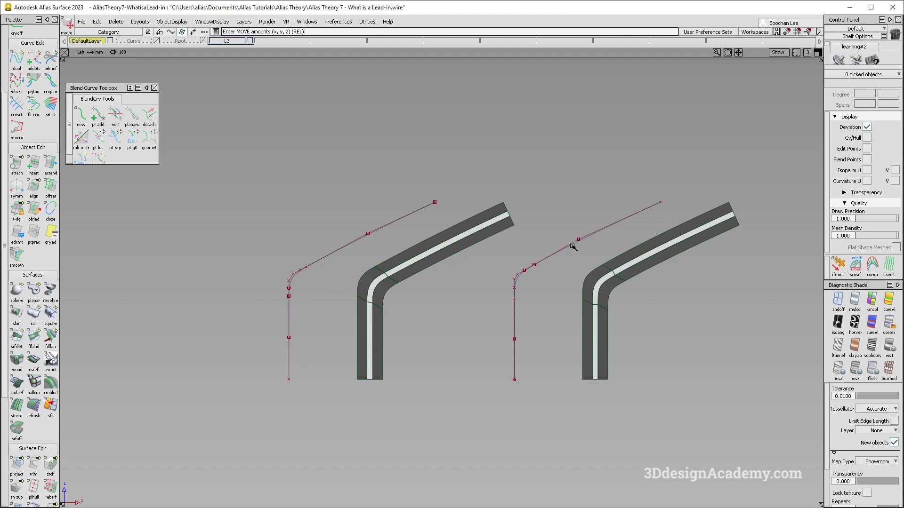
Step: Display curvature combs on the left frame's duplicated edge curves and enlarge them to inspect the corner transition
scroll(33, 424, "down", 5)
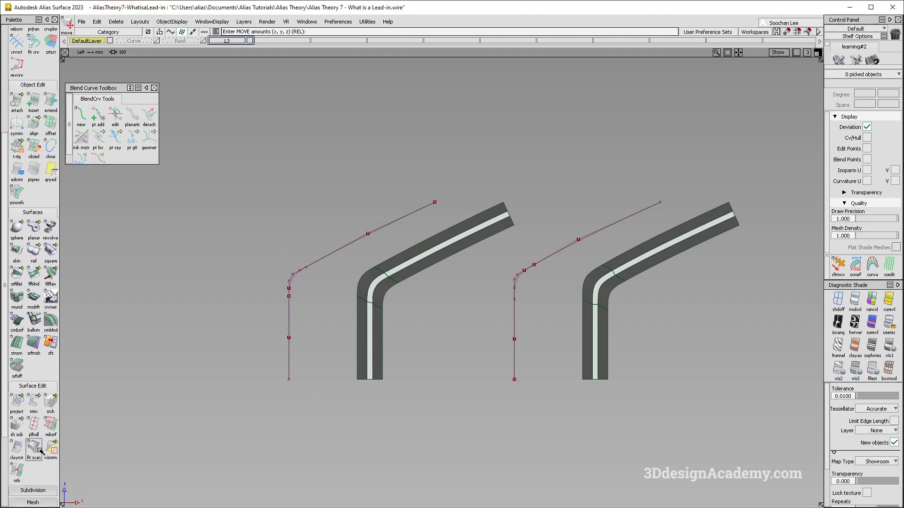
left_click(33, 491)
left_click(292, 281)
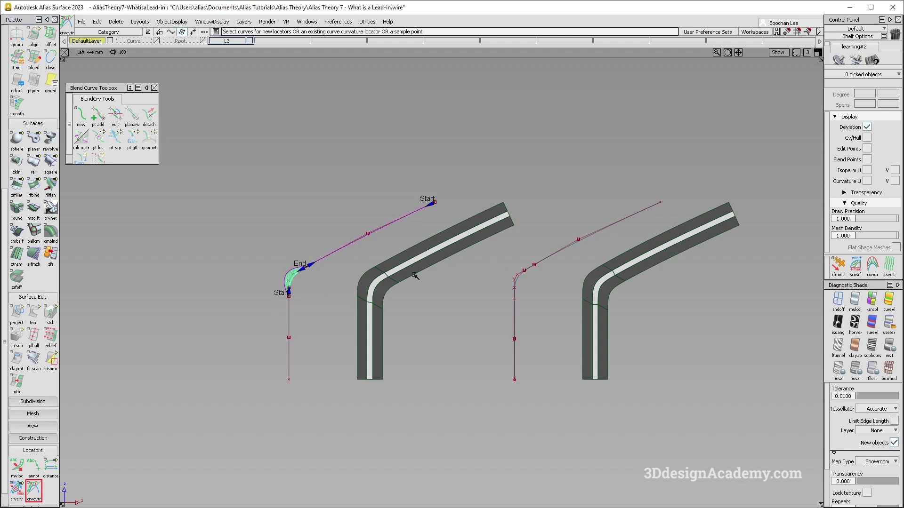
mouse_move(354, 290)
left_mouse_down()
mouse_move(288, 289)
mouse_move(343, 303)
mouse_move(356, 292)
mouse_move(338, 288)
left_mouse_up()
middle_click_drag(338, 288, 392, 301, "alt+shift")
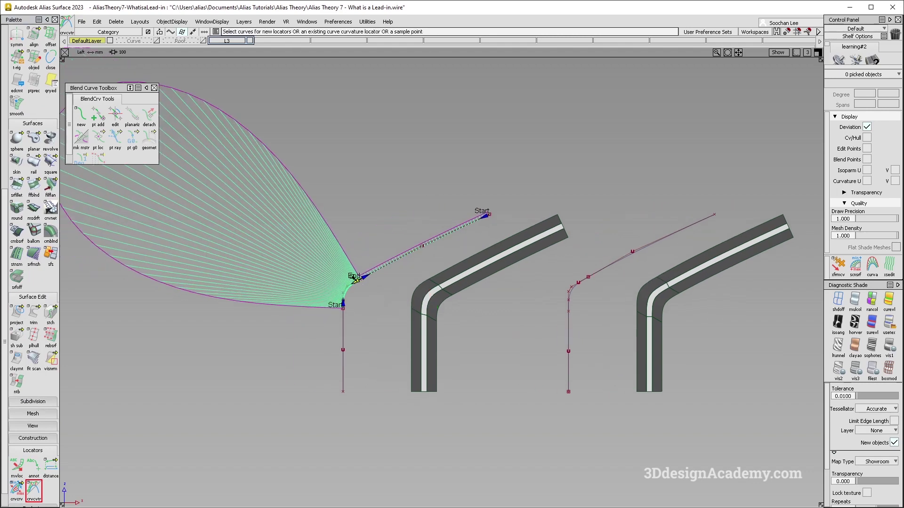
Step: Display and enlarge the curvature comb on the right frame's duplicated edge curves for comparison, and remove all the combs
left_click(582, 283)
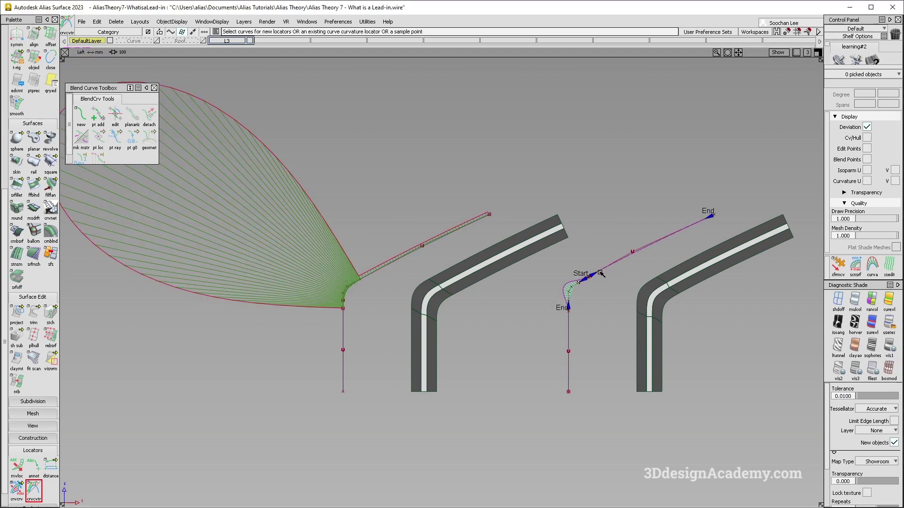
left_click_drag(586, 325, 504, 341)
right_click_drag(591, 278, 671, 264, "alt+shift")
middle_click_drag(671, 264, 631, 269, "alt+shift")
left_click_drag(626, 276, 547, 314)
right_click_drag(571, 260, 603, 237, "alt+shift")
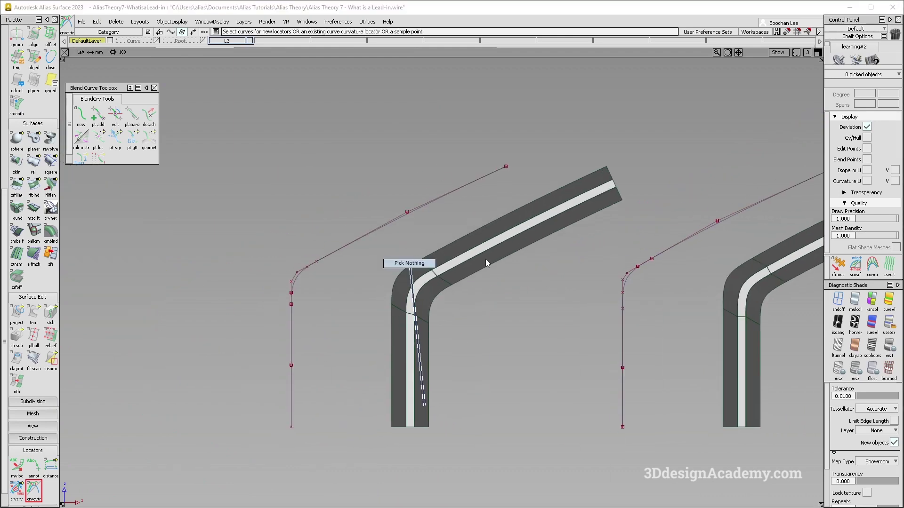
Step: Pick the duplicated edge curves of both frames in the perspective view and delete them
left_click_drag(285, 228, 324, 245, "alt+shift")
left_click_drag(212, 155, 505, 308, "ctrl+shift")
key("Delete")
key("Return")
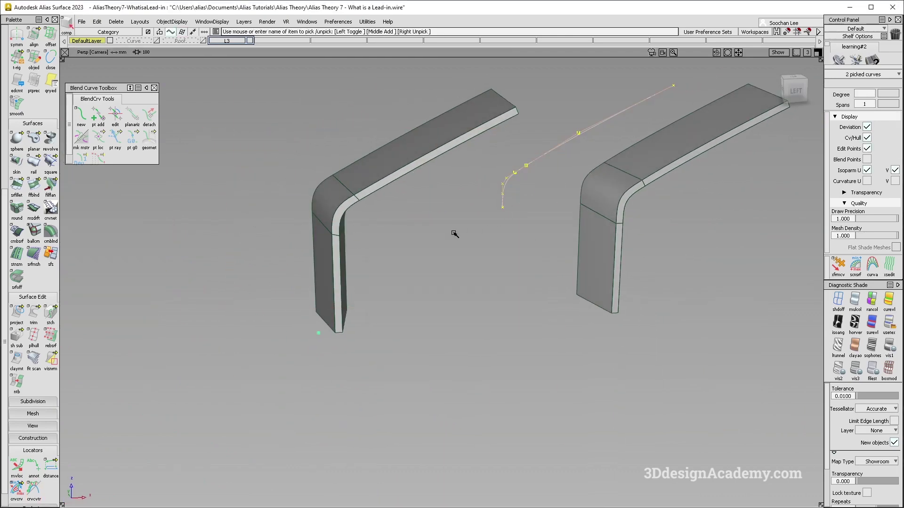
key("Delete")
key("Return")
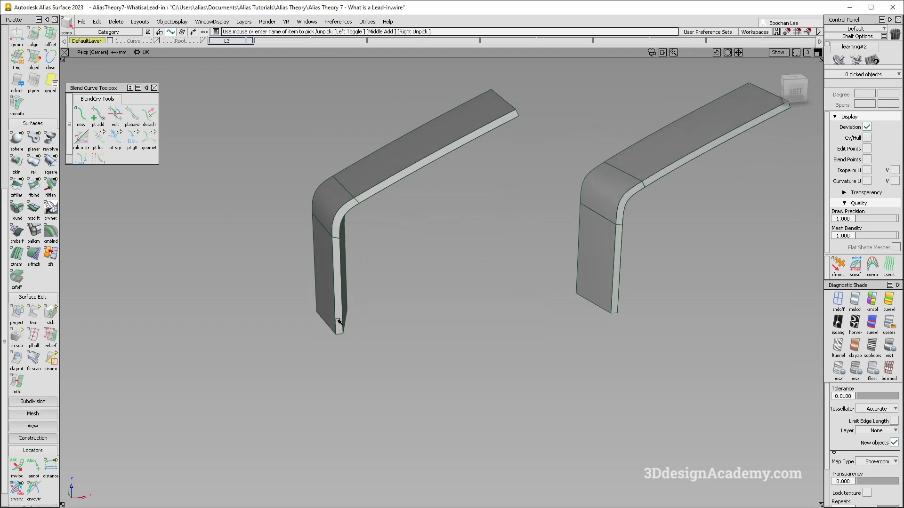
Step: Build a G2 Curvature surface fillet with a 30 chordal length between the left frame's outer surfaces and its narrow front strip
left_click(16, 184)
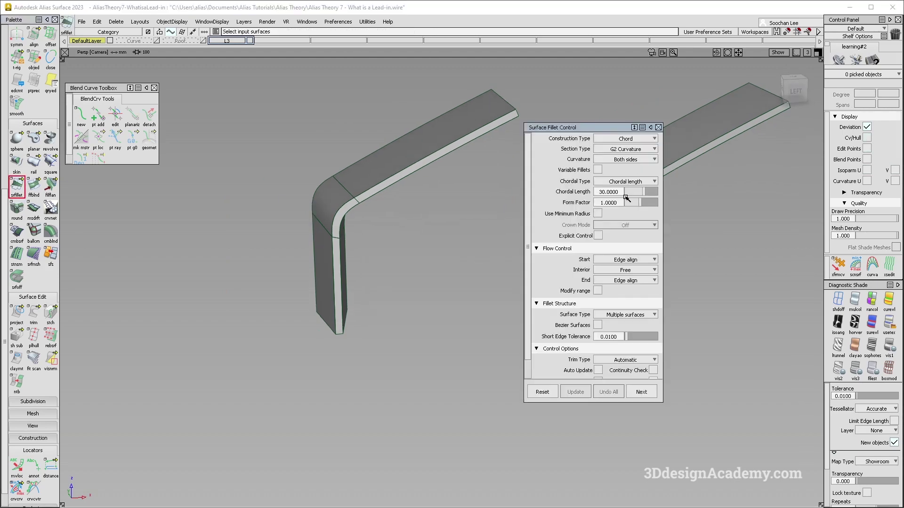
scroll(332, 239, "up", 5)
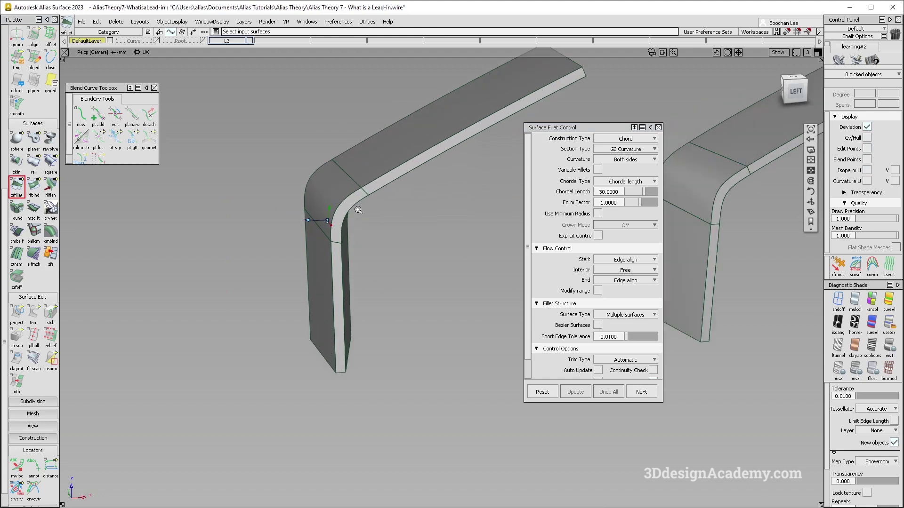
left_click(329, 238)
left_click(339, 244)
left_click(340, 271)
left_click(316, 278)
left_click_drag(320, 268, 345, 159, "alt+shift")
left_click(390, 151)
left_click(401, 163)
key("space")
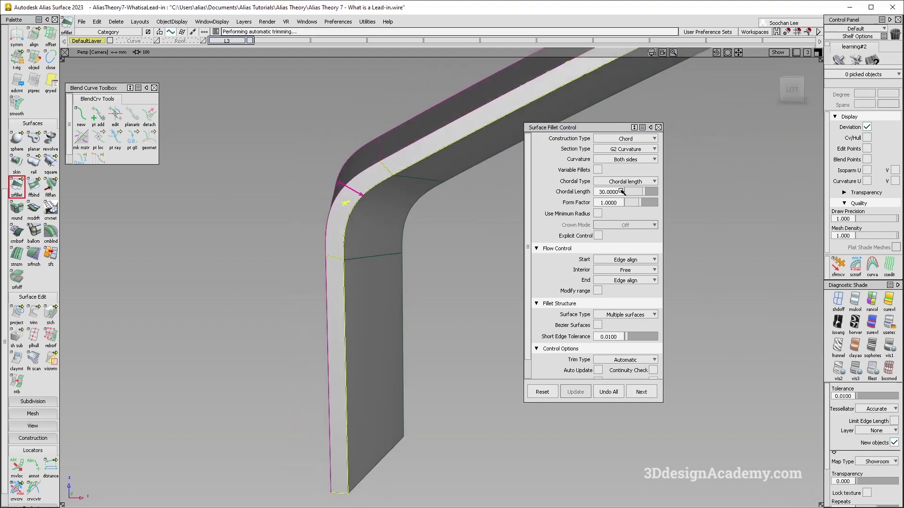
Step: Fillet the left frame's narrow front strip to its inner side surfaces with the same G2 settings and 30 chordal length
left_click_drag(401, 207, 440, 207, "alt+shift")
scroll(432, 202, "down", 3)
key("space")
left_click_drag(329, 203, 113, 240, "alt+shift")
right_click_drag(301, 277, 411, 287, "alt+shift")
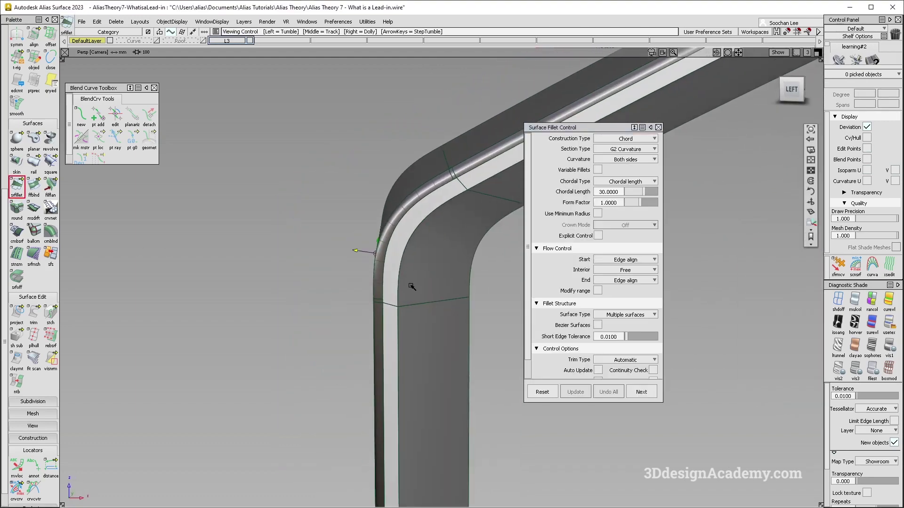
left_click(395, 297)
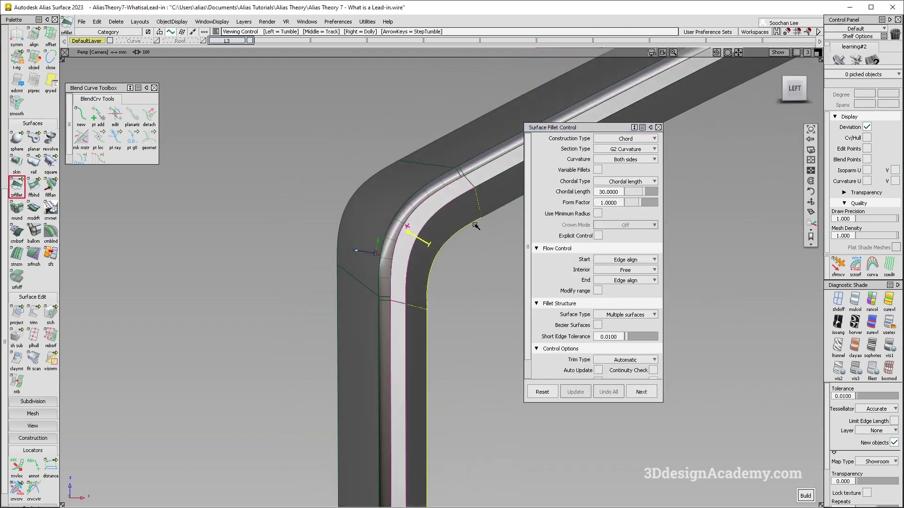
left_click_drag(485, 168, 492, 187)
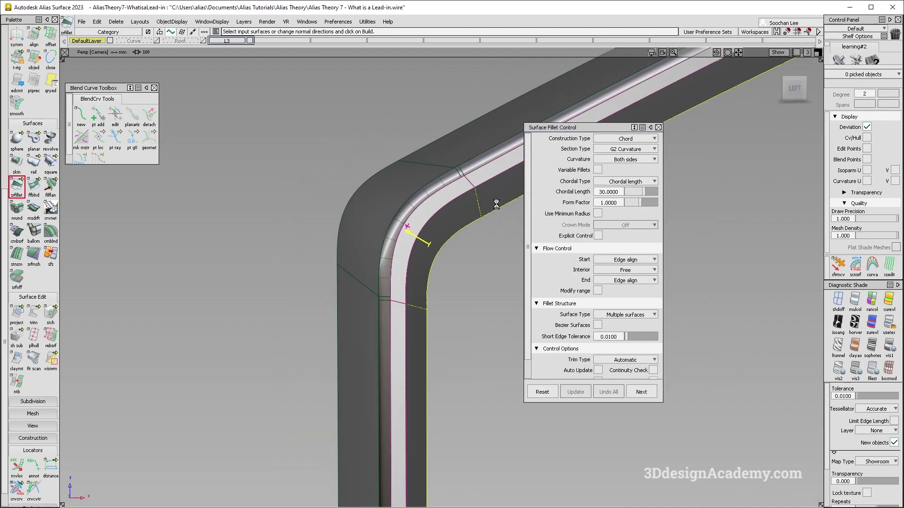
key("space")
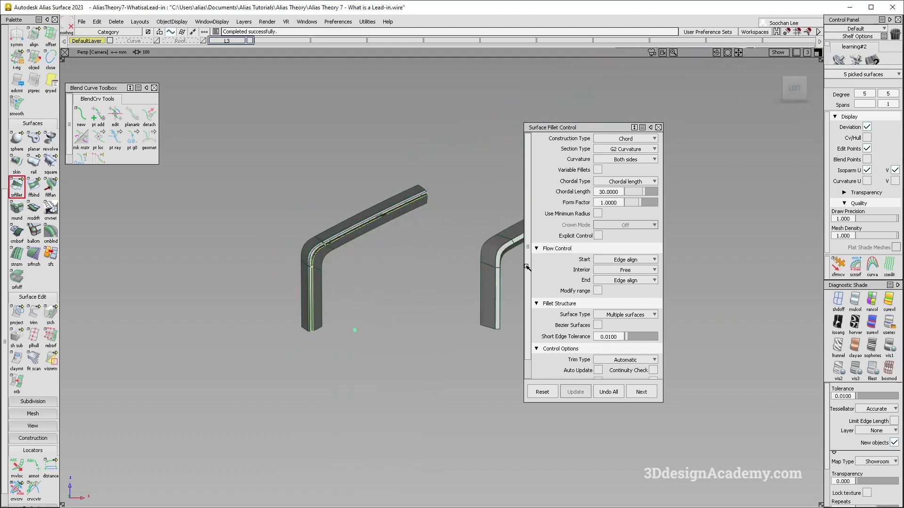
key("space")
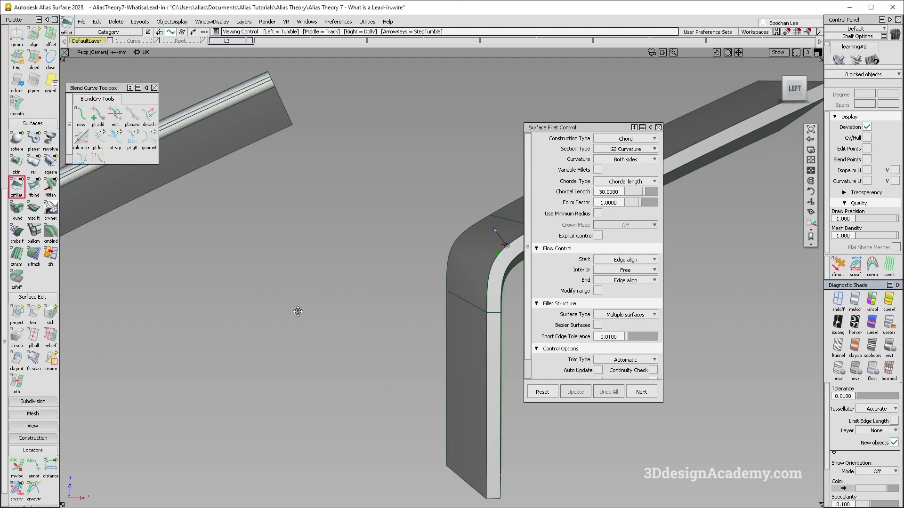
Step: Hide the model lines and examine the highlight along the left frame's filleted strip and corner from several angles
key("alt+m")
left_click_drag(364, 312, 226, 261, "alt+shift")
middle_click_drag(226, 261, 270, 249, "alt+shift")
mouse_move(270, 250)
left_mouse_down("alt+shift")
mouse_move(290, 262)
mouse_move(266, 252)
mouse_move(279, 249)
left_mouse_up("alt+shift")
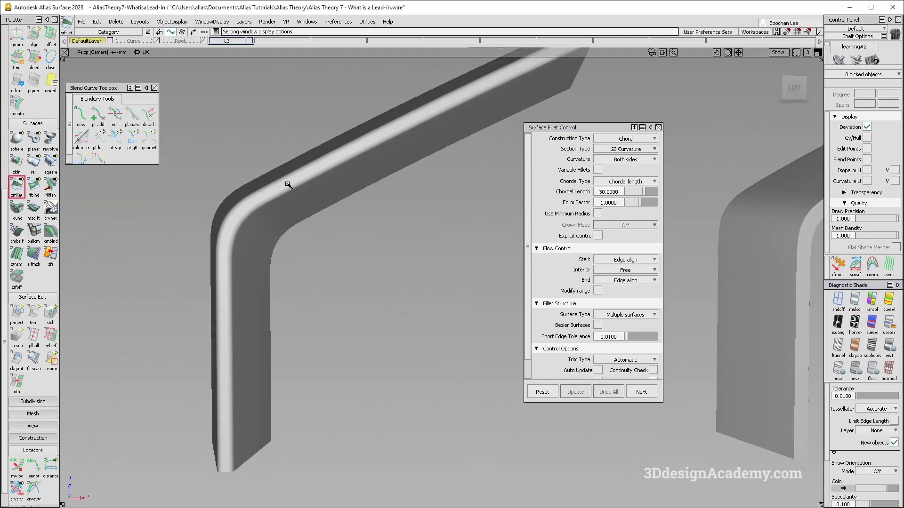
left_click_drag(281, 179, 334, 200, "alt+shift")
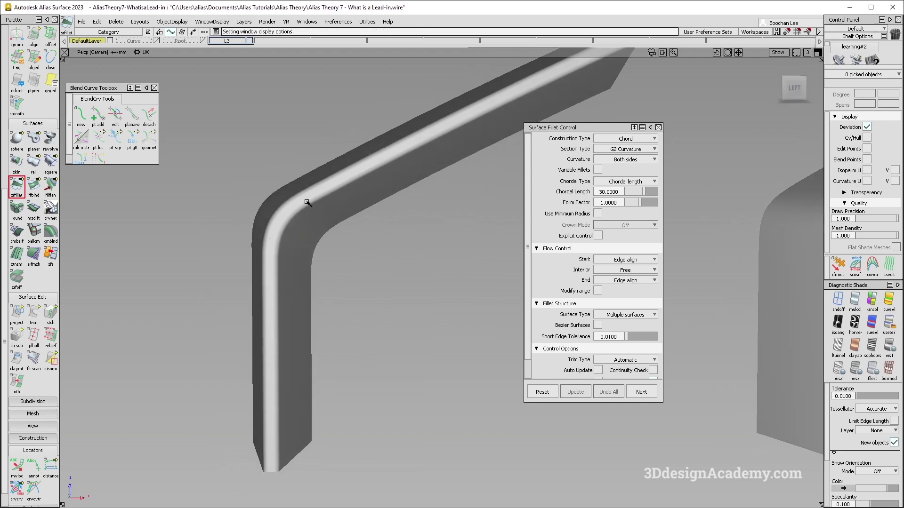
left_click_drag(332, 220, 340, 191, "alt+shift")
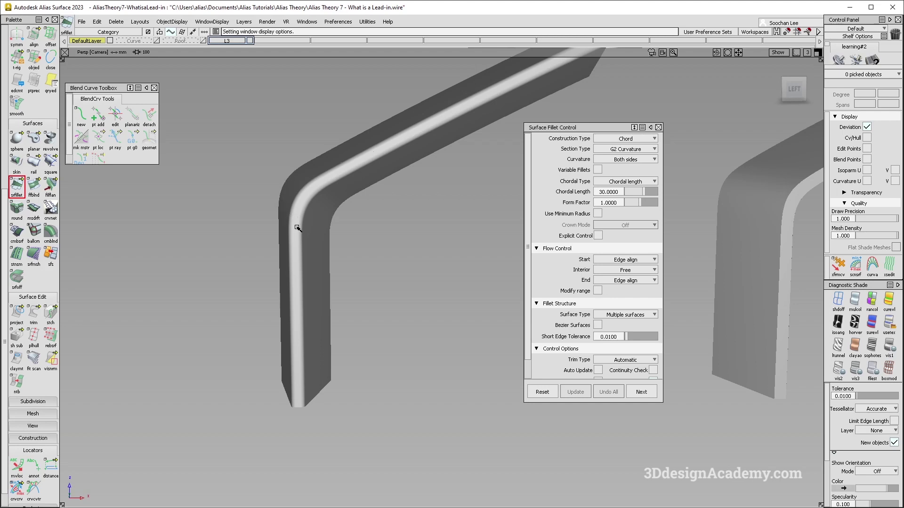
right_click_drag(303, 298, 345, 262, "alt+shift")
left_click_drag(345, 262, 308, 230, "alt+shift")
right_click_drag(309, 230, 330, 209, "alt+shift")
left_click_drag(330, 209, 319, 172, "alt+shift")
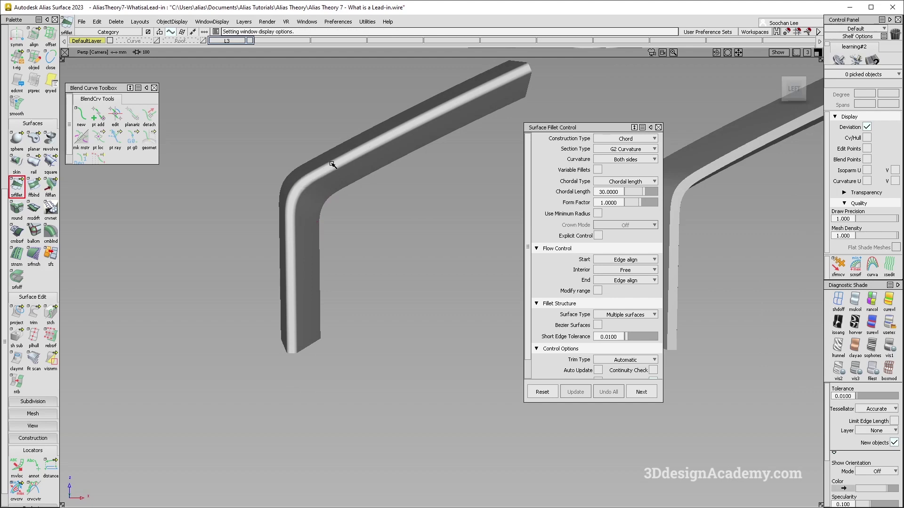
middle_click_drag(332, 164, 244, 184, "alt+shift")
left_click_drag(268, 188, 350, 212, "alt+shift")
Step: Show the model lines again and build a 30 chordal length G2 fillet between the right frame's outer surfaces and narrow front strip
key("alt+t")
middle_click_drag(390, 217, 199, 232, "alt+shift")
right_click_drag(363, 263, 375, 249, "alt+shift")
left_click(361, 252)
left_click(353, 295)
left_click(384, 287)
left_click_drag(379, 246, 414, 176, "alt+shift")
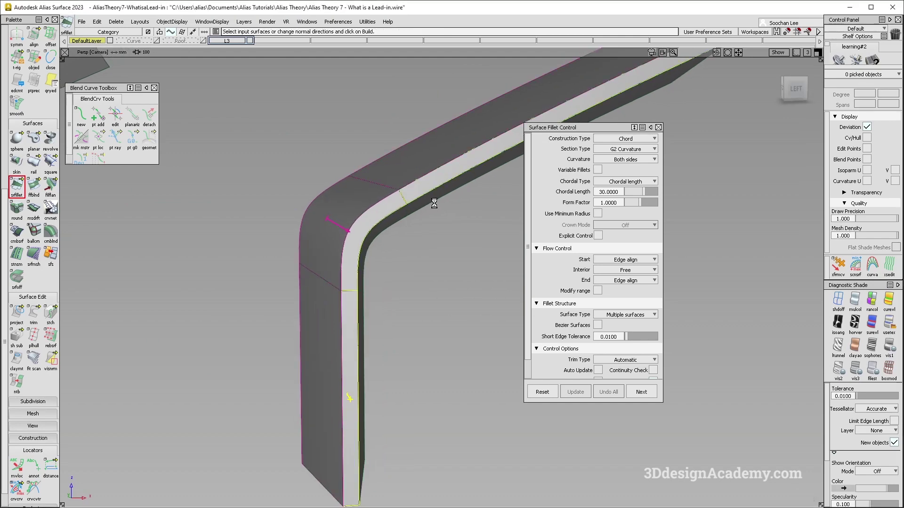
left_click_drag(432, 256, 328, 282, "alt+shift")
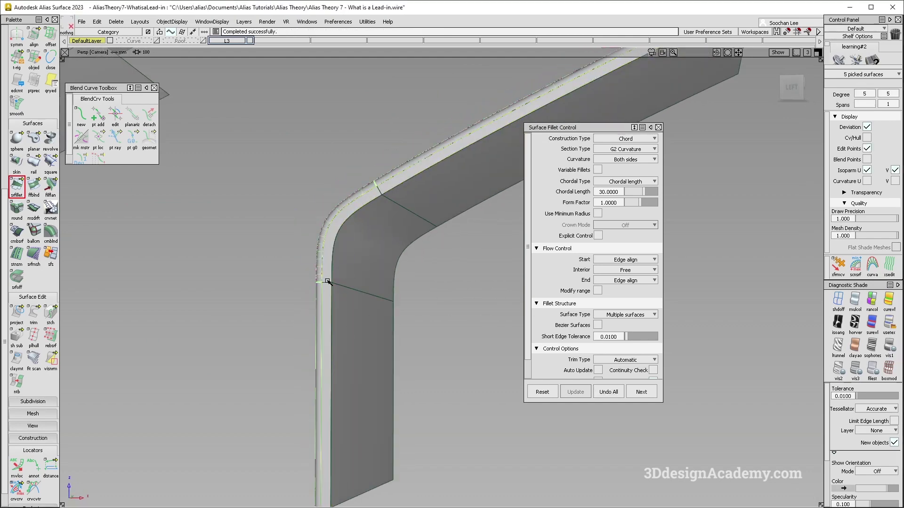
Step: Fillet the right frame's narrow front strip to its inner side surfaces with a 30 chordal length and G2 curvature
left_click(325, 298)
left_click(341, 302)
left_click(359, 248)
left_click(394, 184)
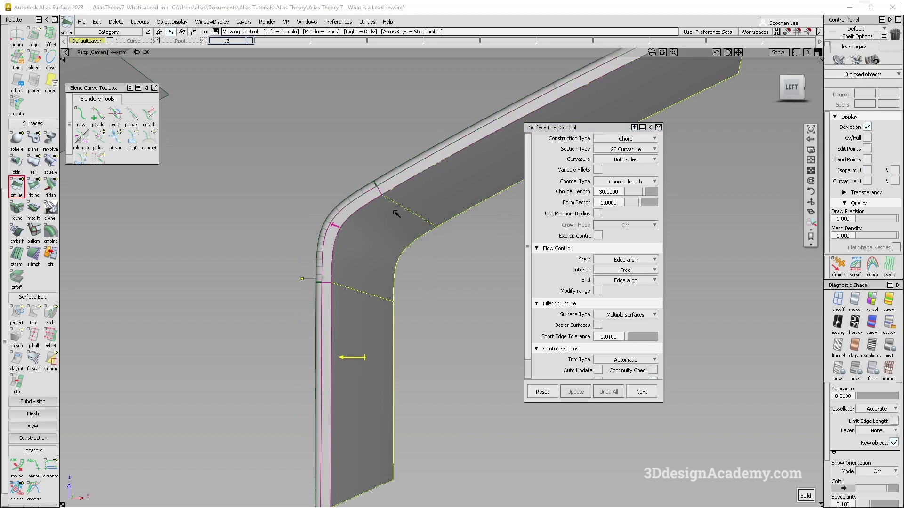
left_click_drag(423, 211, 434, 243, "alt+shift")
key("space")
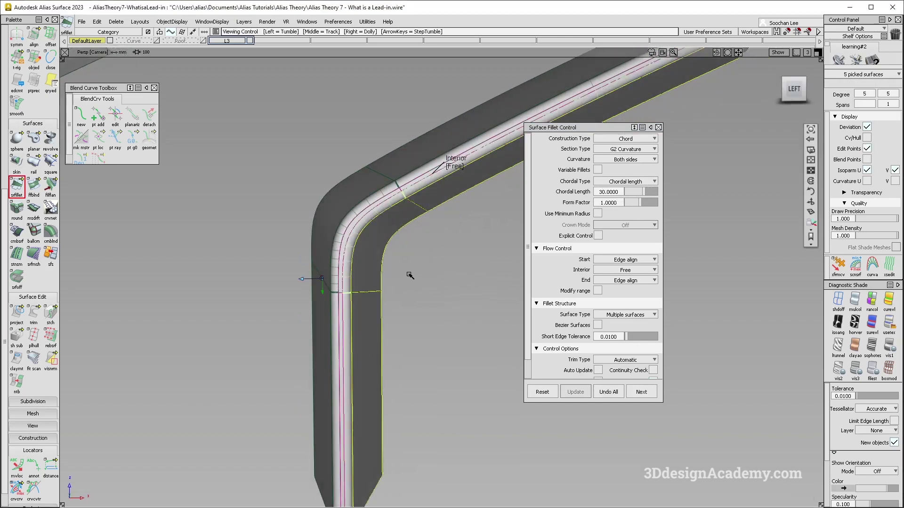
Step: Clear the selection, hide the model lines and examine the highlight around the right frame's filleted corner
left_click_drag(409, 274, 420, 283, "alt+shift")
left_click_drag(458, 371, 421, 270, "ctrl+shift")
key("ctrl+m")
right_click_drag(421, 298, 385, 293, "alt+shift")
left_click(331, 275, "alt+shift")
middle_click_drag(386, 293, 383, 264, "alt+shift")
left_click_drag(383, 264, 369, 240, "alt+shift")
right_click_drag(369, 240, 380, 238, "alt+shift")
left_click_drag(379, 237, 371, 216, "alt+shift")
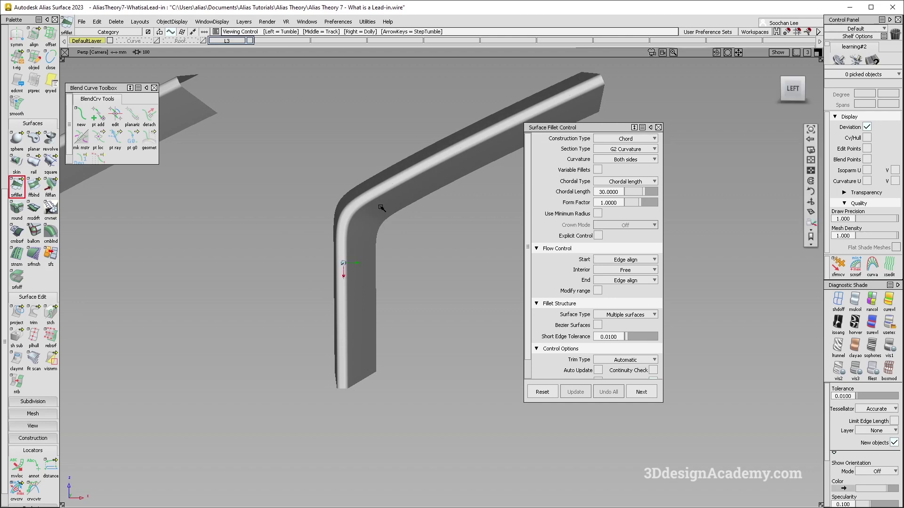
Step: Compare the corner highlights of both filleted frames from several angles, restore the model lines and close the surface fillet options
right_click_drag(442, 210, 404, 218, "alt+shift")
middle_click_drag(190, 230, 215, 232, "alt+shift")
left_click_drag(111, 220, 136, 217, "alt+shift")
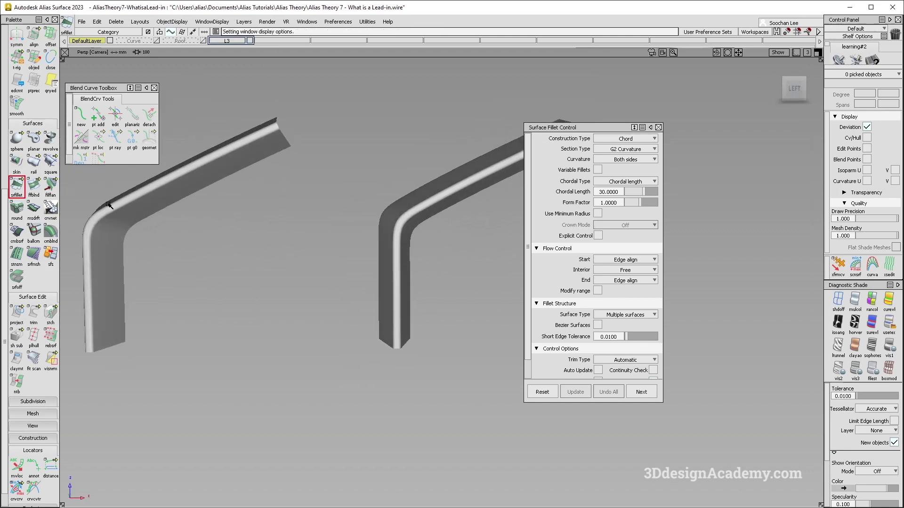
right_click_drag(418, 191, 420, 203, "alt+shift")
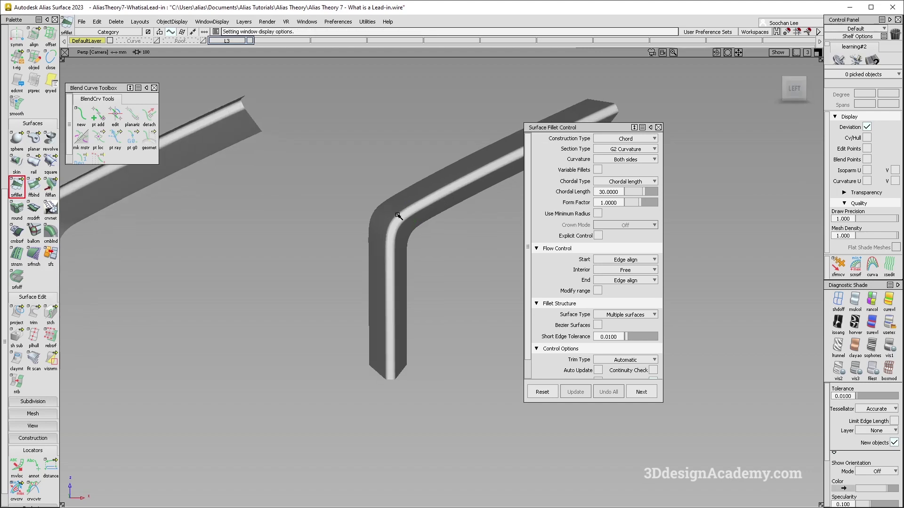
left_click_drag(424, 206, 414, 202, "alt+shift")
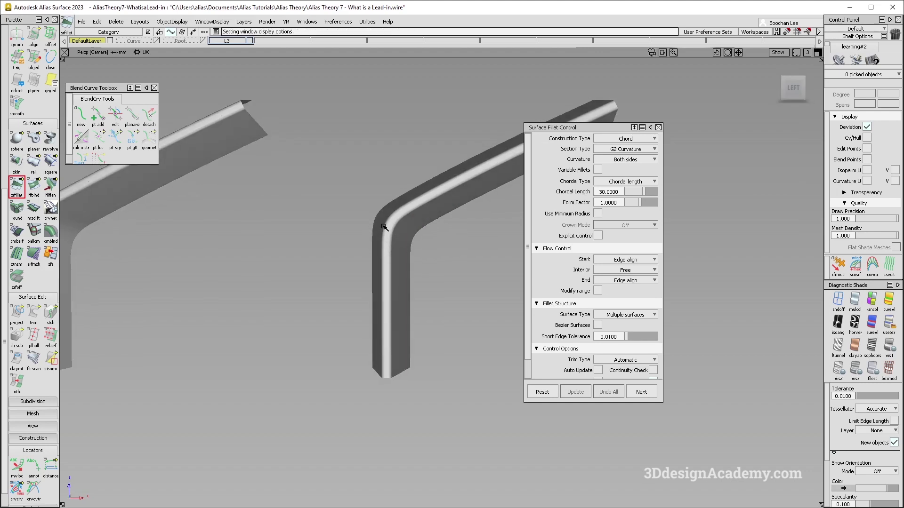
mouse_move(386, 248)
left_mouse_down("alt+shift")
mouse_move(417, 263)
mouse_move(417, 281)
left_mouse_up("alt+shift")
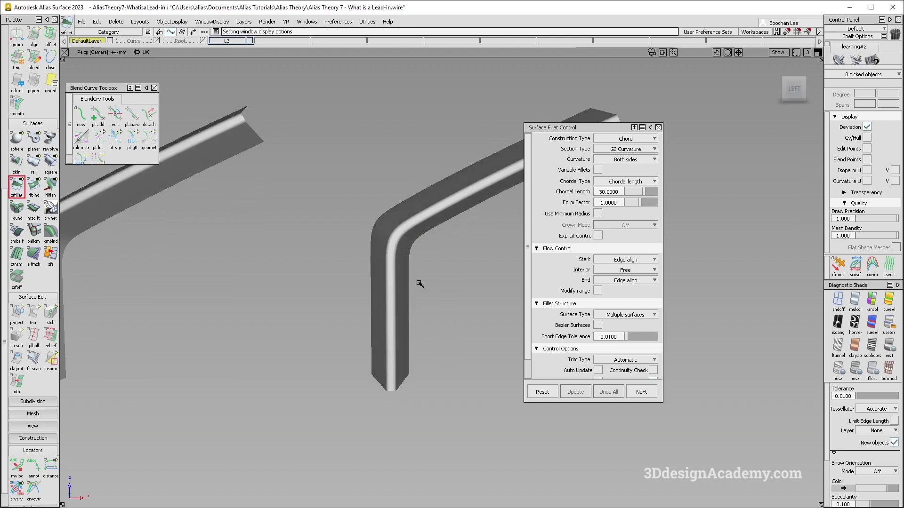
left_click_drag(418, 331, 419, 304, "alt+shift")
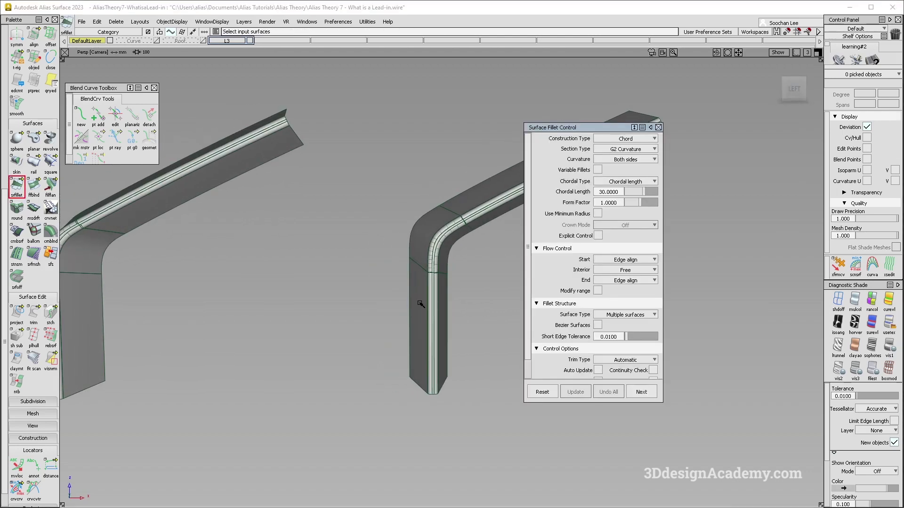
left_click(658, 127)
left_click_drag(375, 264, 462, 258, "alt+shift")
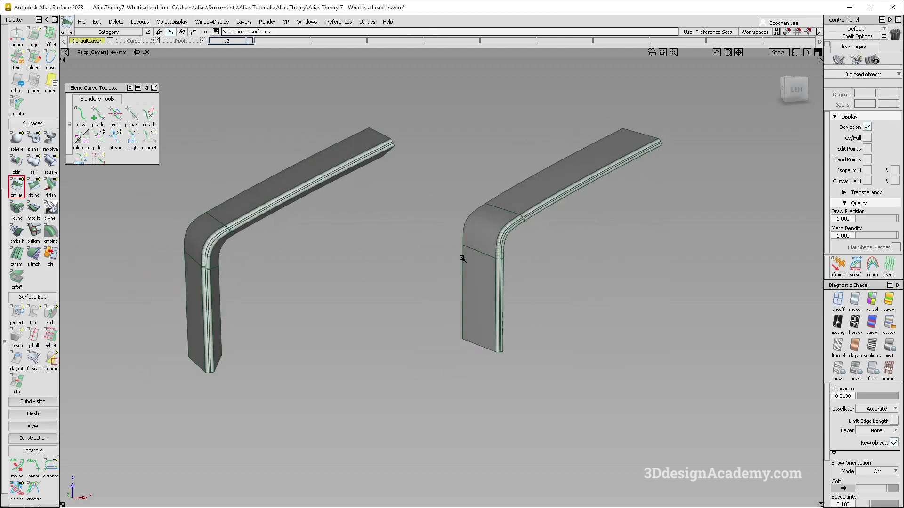